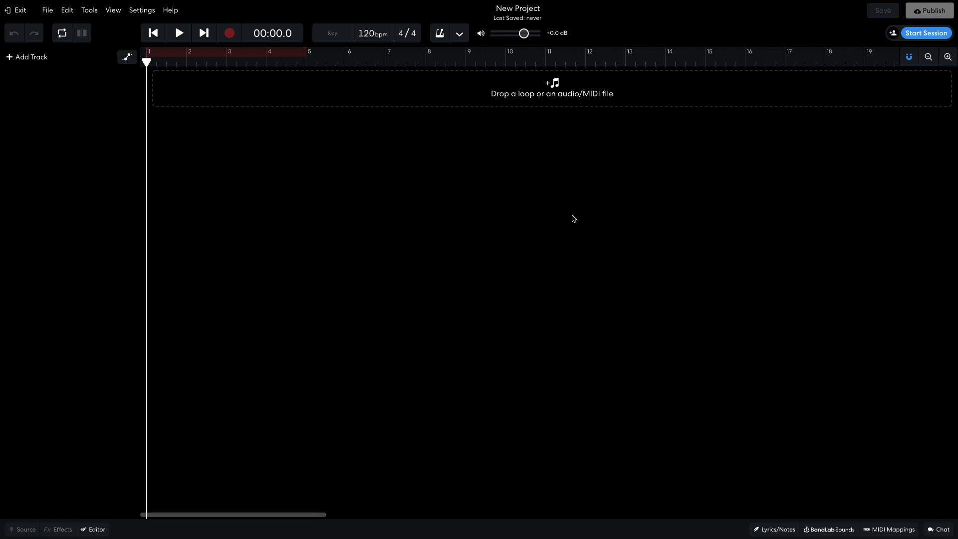
Set the project tempo to 140 bpm.
left_click(366, 33)
type("14")
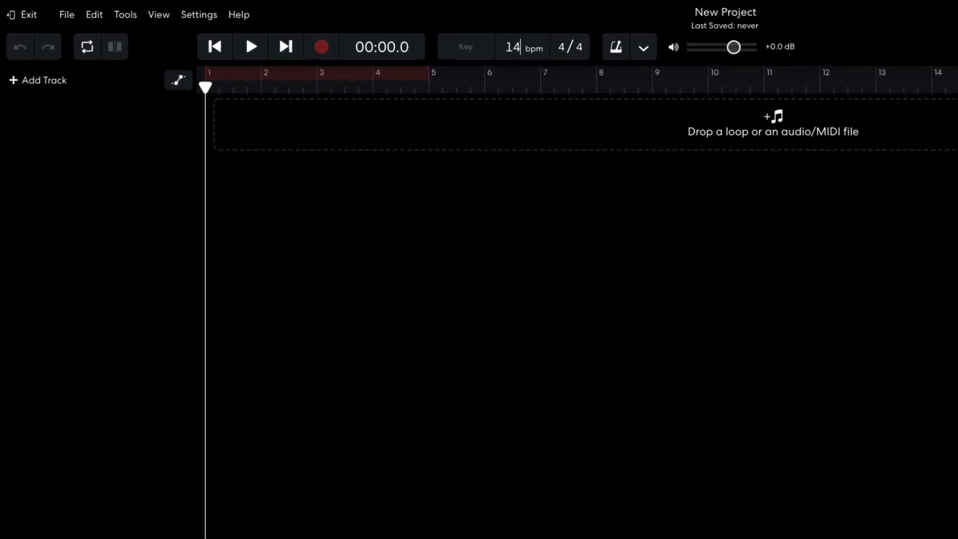
type("0")
key("Return")
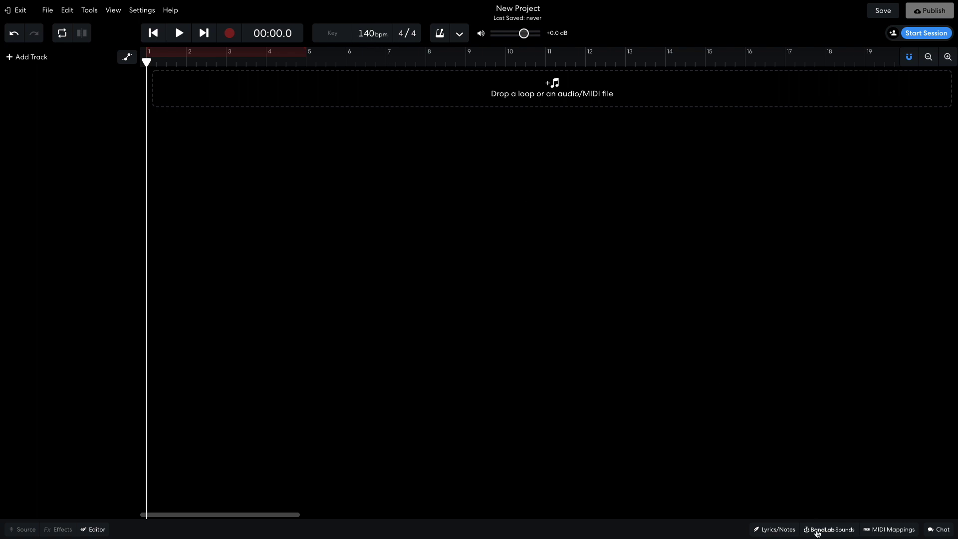
Search BandLab Sounds for RnB and filter the RnB Essentials pack to Keyboard loops.
left_click(817, 531)
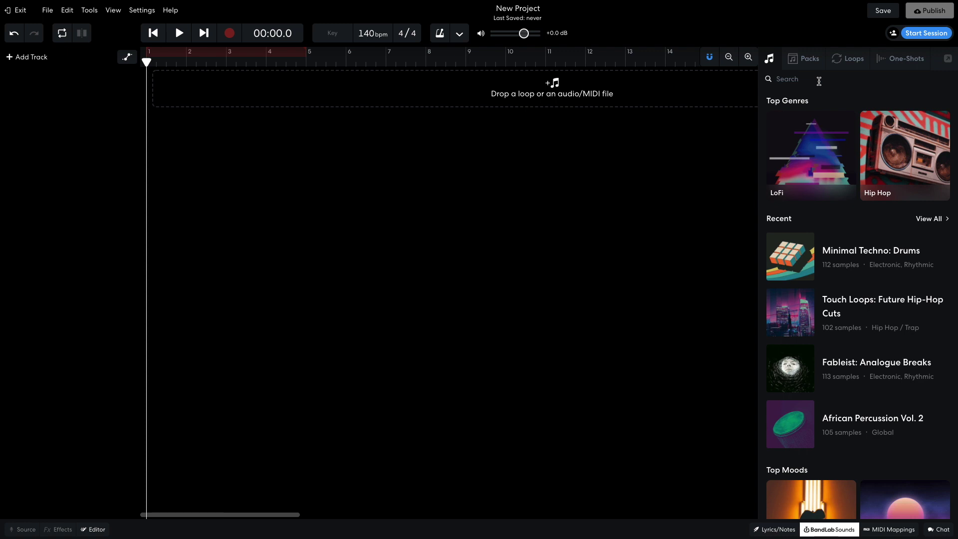
key("Return")
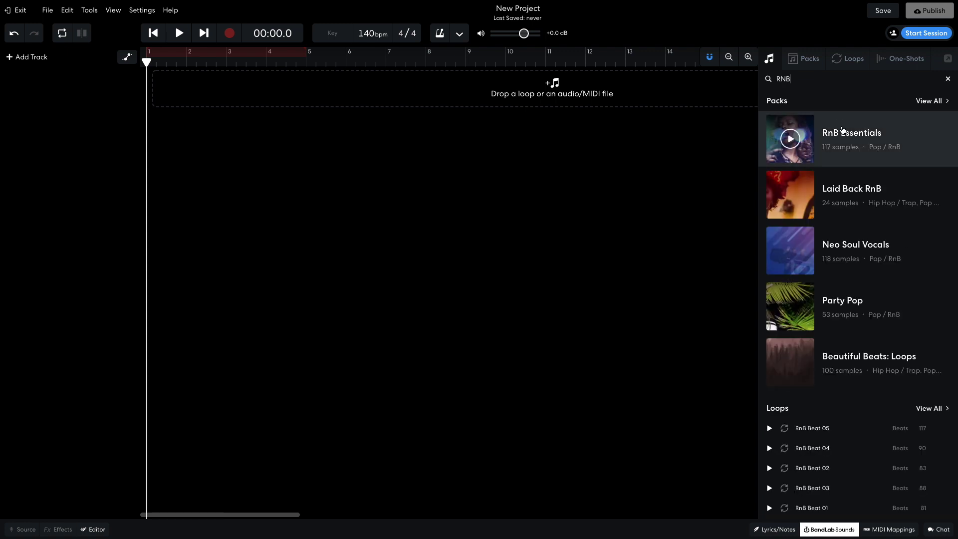
left_click(843, 131)
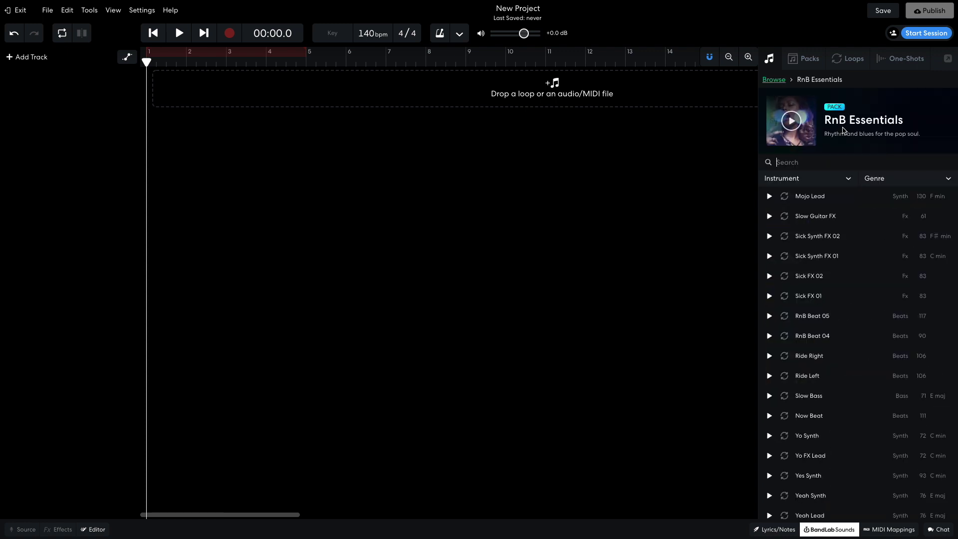
left_click(811, 181)
left_click(847, 215)
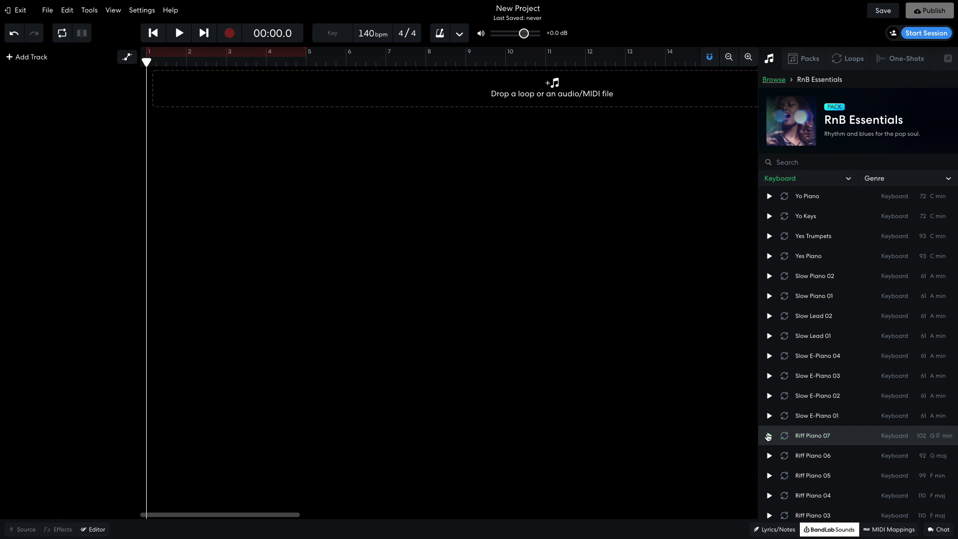
Drop Riff Piano 07 onto the timeline, accept the G# minor key, and lower its volume.
left_click_drag(826, 437, 169, 93)
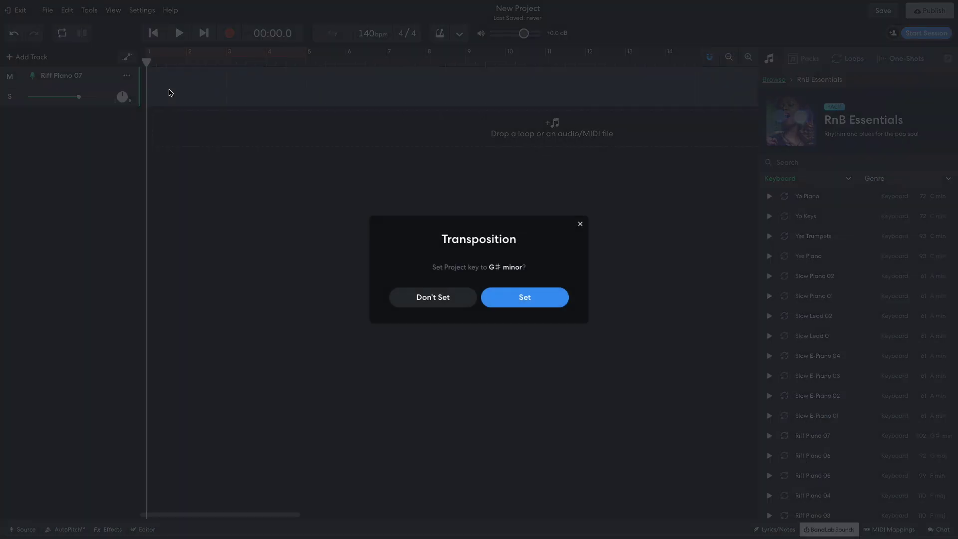
left_click(516, 300)
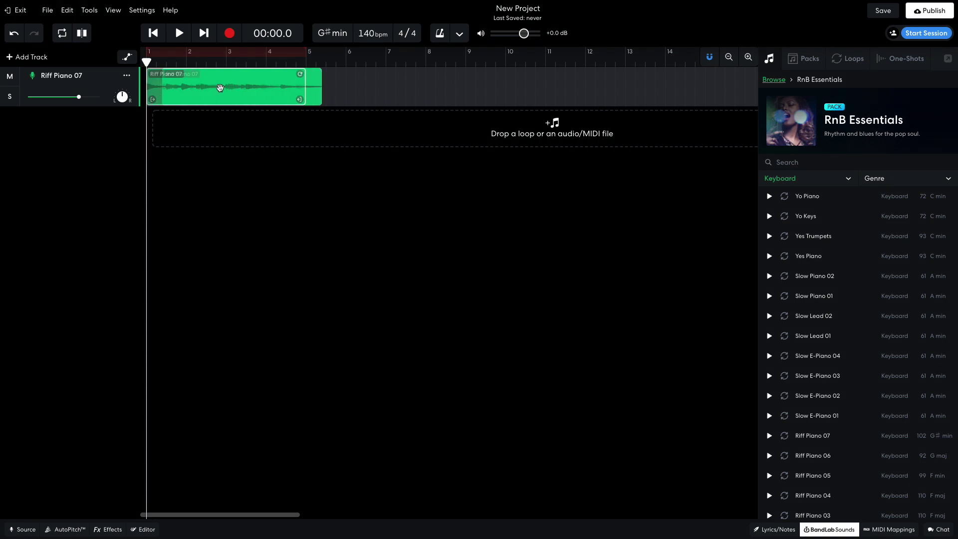
left_click_drag(108, 133, 74, 135)
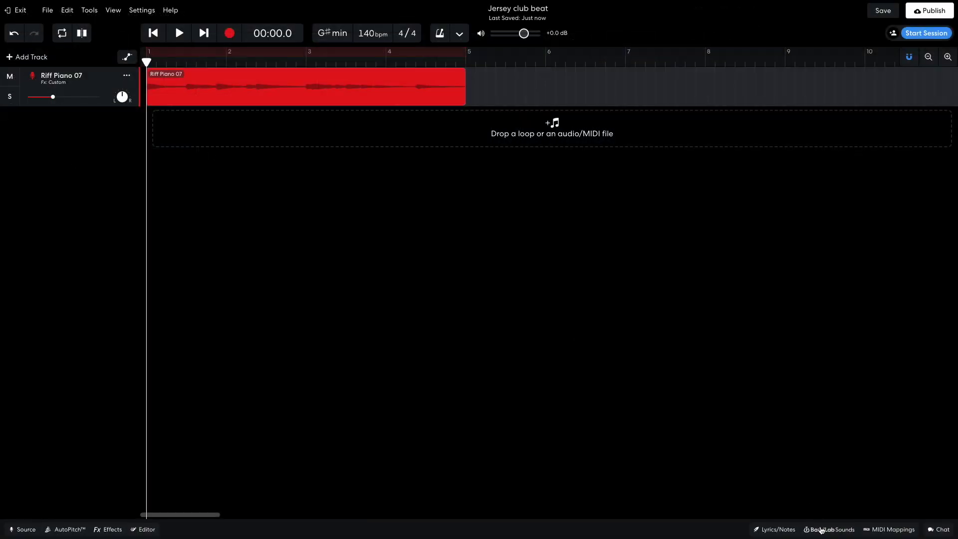
Search the one-shot samples for kick and preview Kick_504.
left_click(822, 530)
left_click(883, 60)
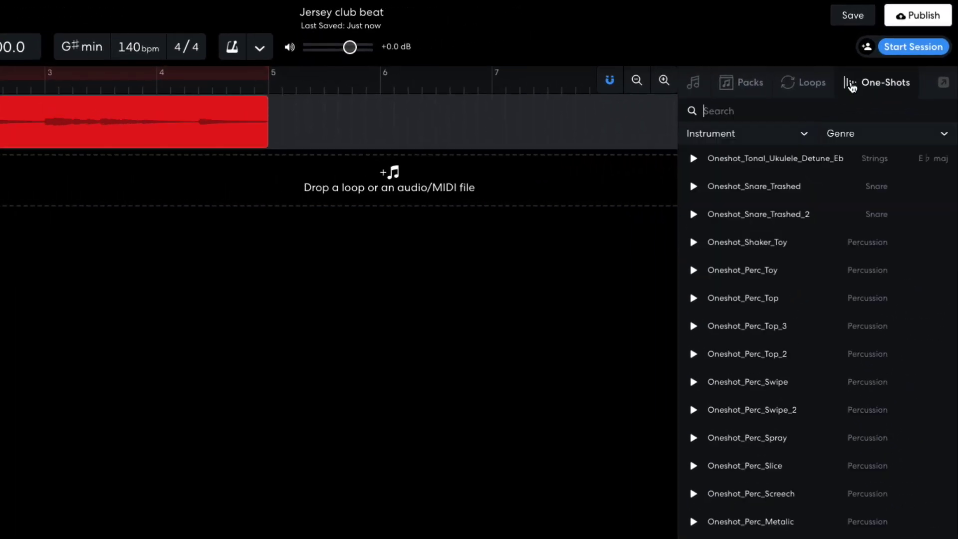
type("kick")
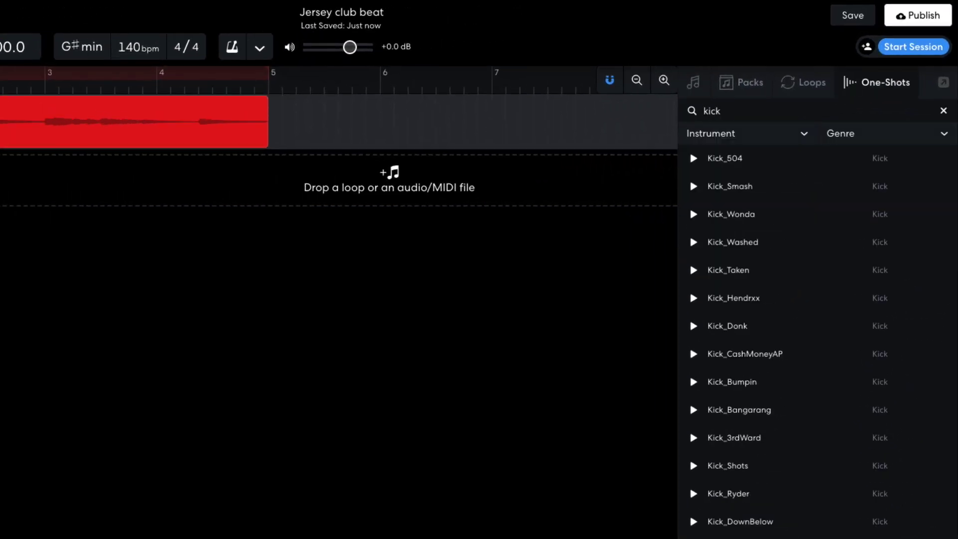
left_click(694, 160)
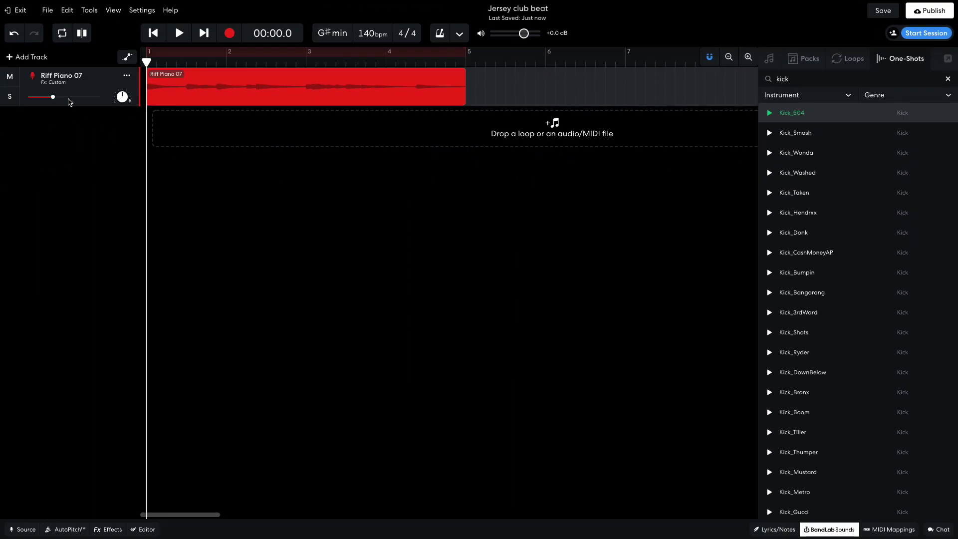
Add a sampler track with Kick_504 on Pad 1, its start trimmed slightly.
left_click(31, 58)
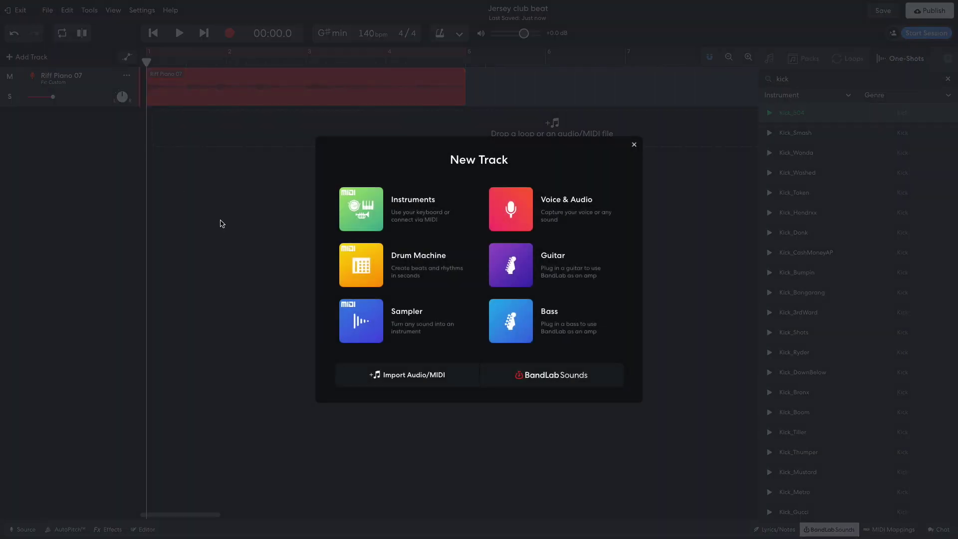
left_click(357, 320)
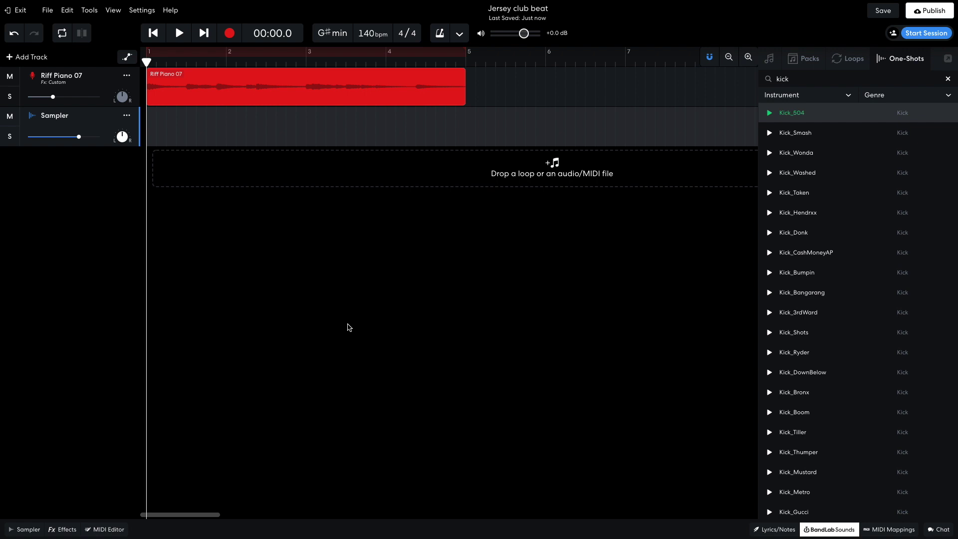
left_click(34, 531)
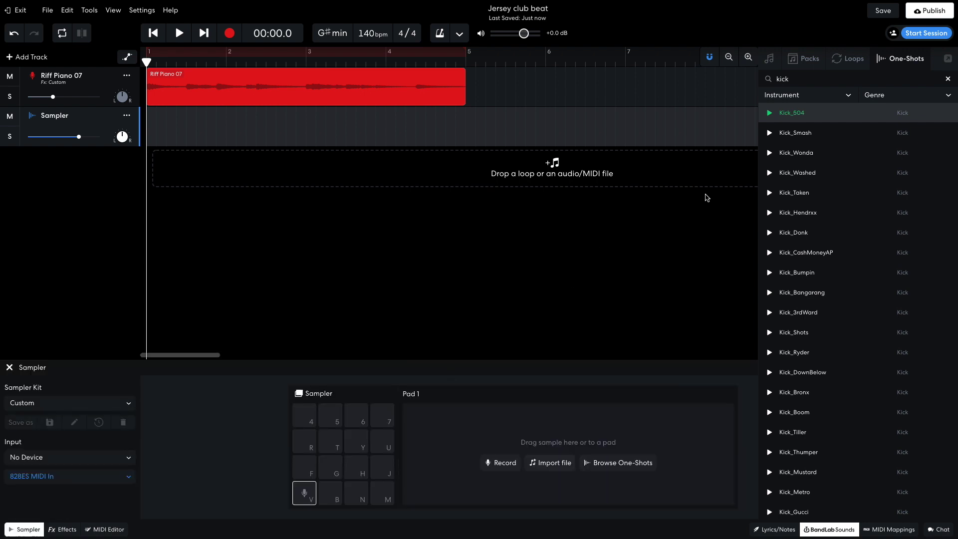
left_click_drag(792, 115, 303, 499)
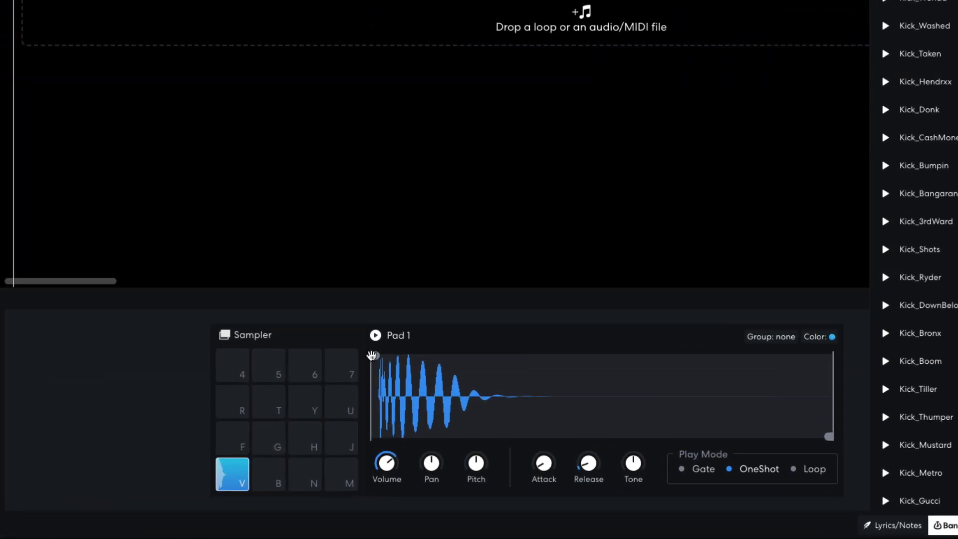
left_click_drag(371, 355, 380, 359)
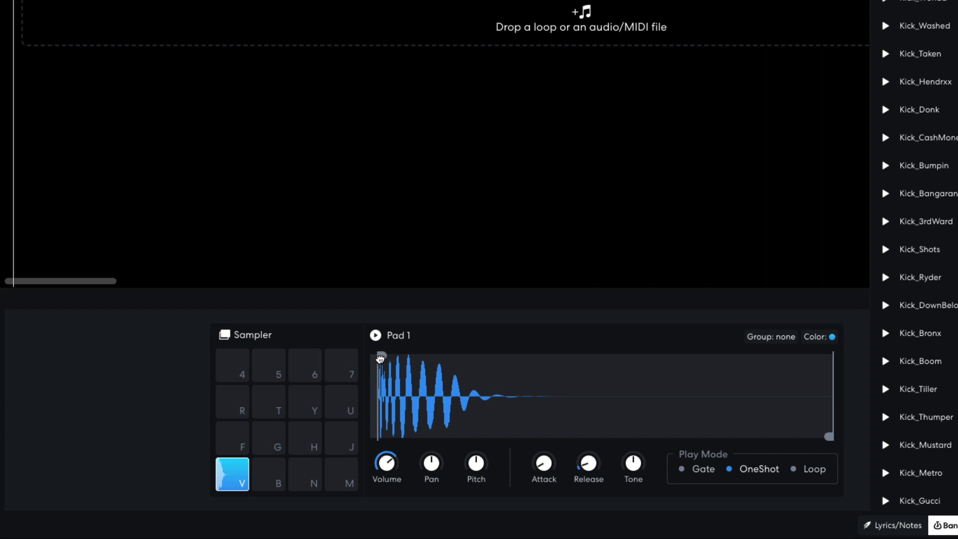
left_click(376, 337)
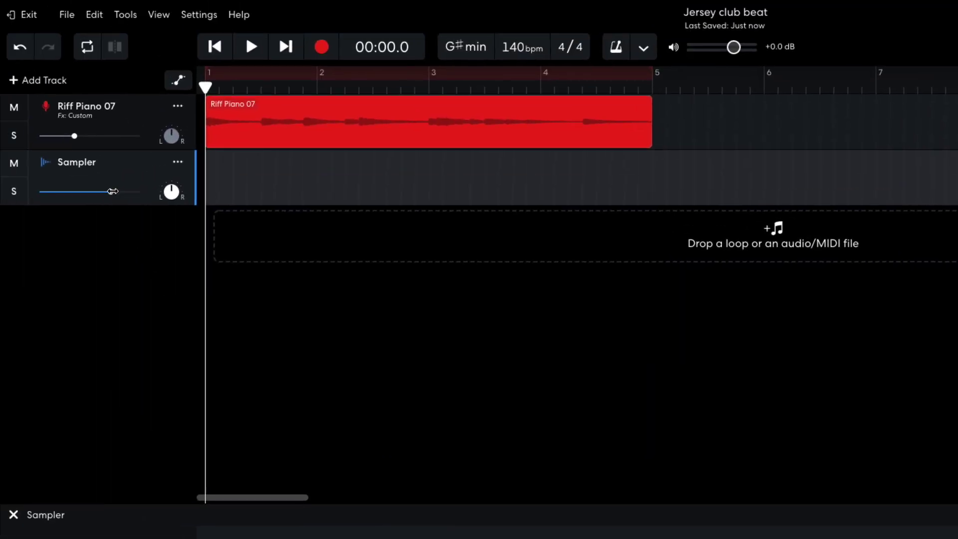
Lower the Kick track's volume and play back its pattern.
left_click_drag(113, 191, 67, 193)
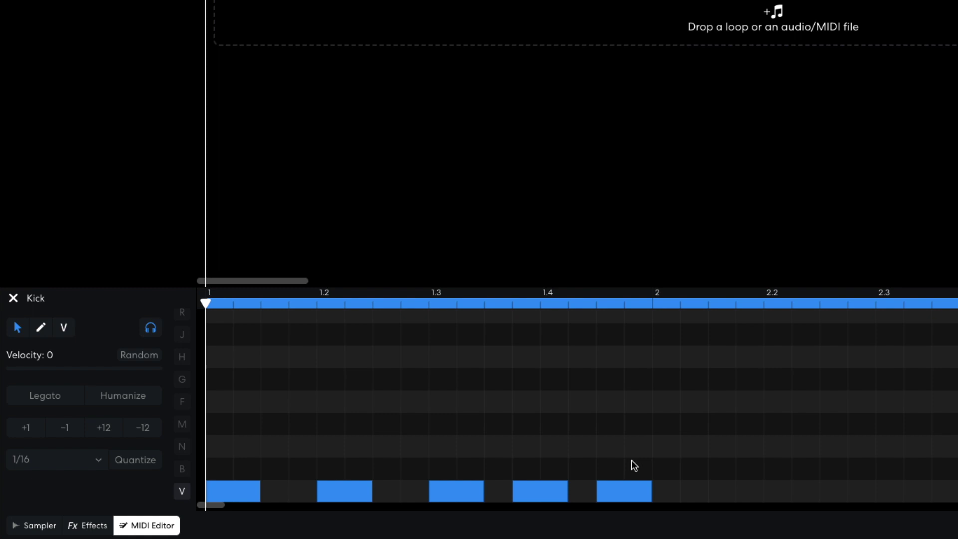
key("space")
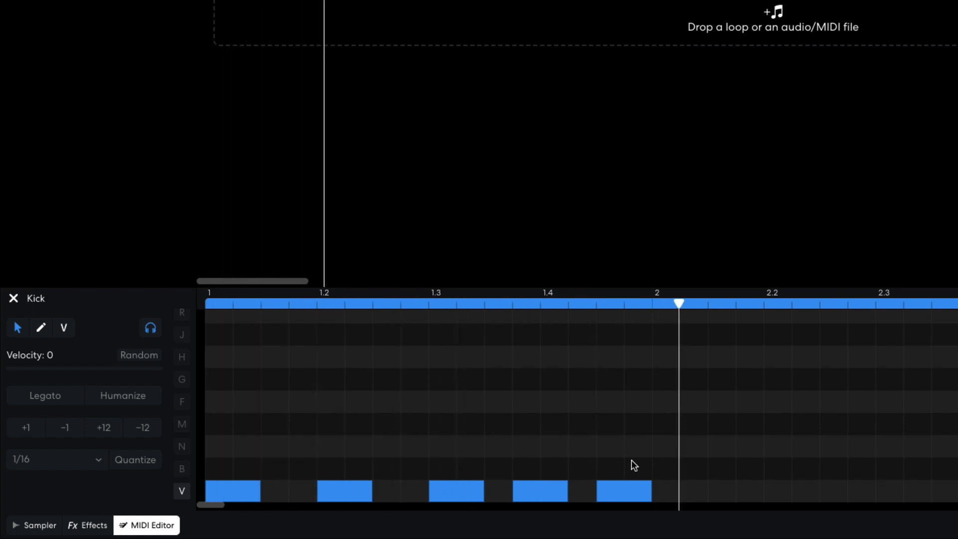
key("space")
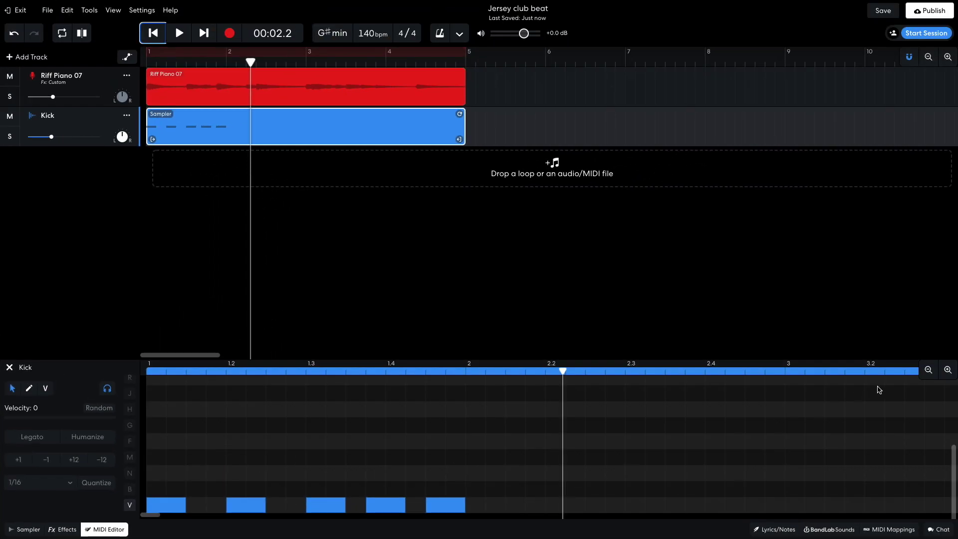
Copy the kick notes across all four bars and play the arrangement from the start.
left_click(928, 370)
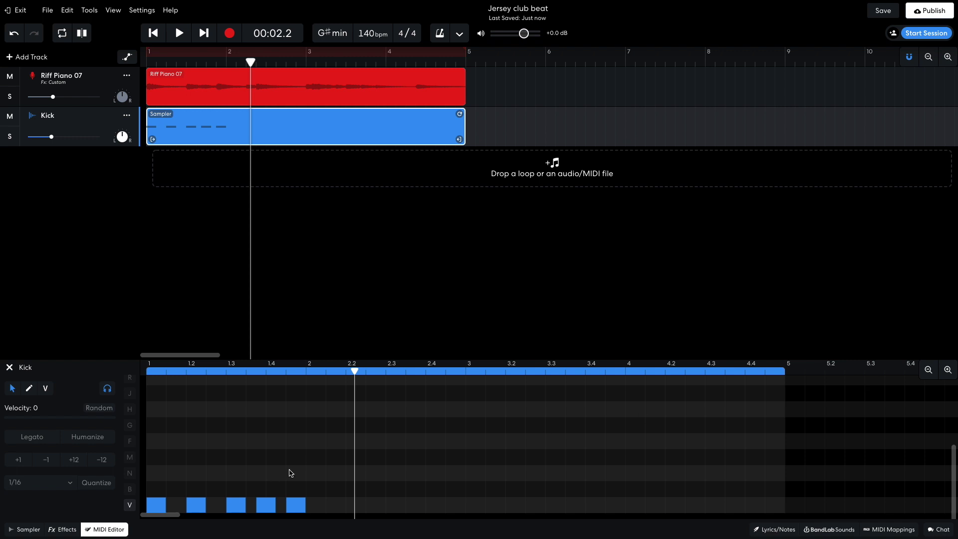
left_click_drag(319, 467, 633, 508)
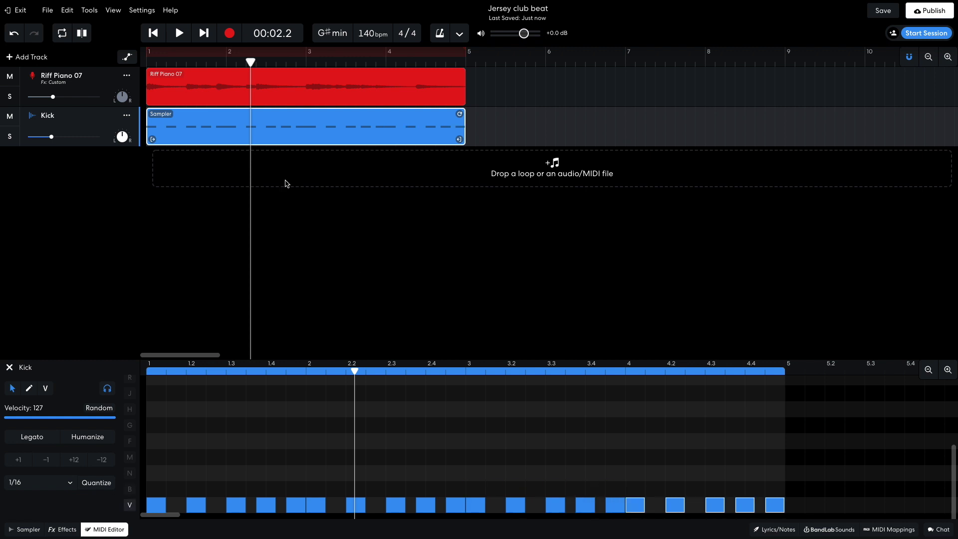
left_click(152, 35)
key("space")
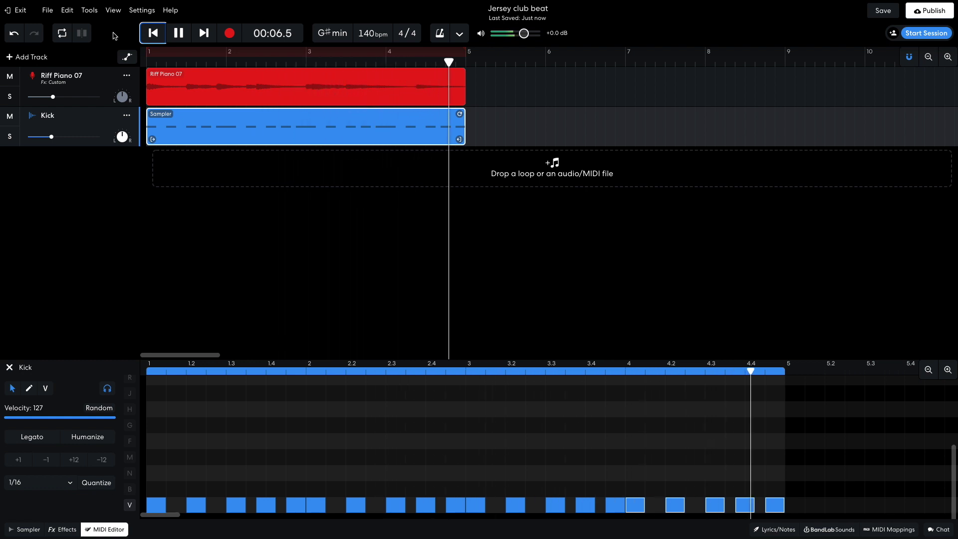
key("space")
left_click(331, 302)
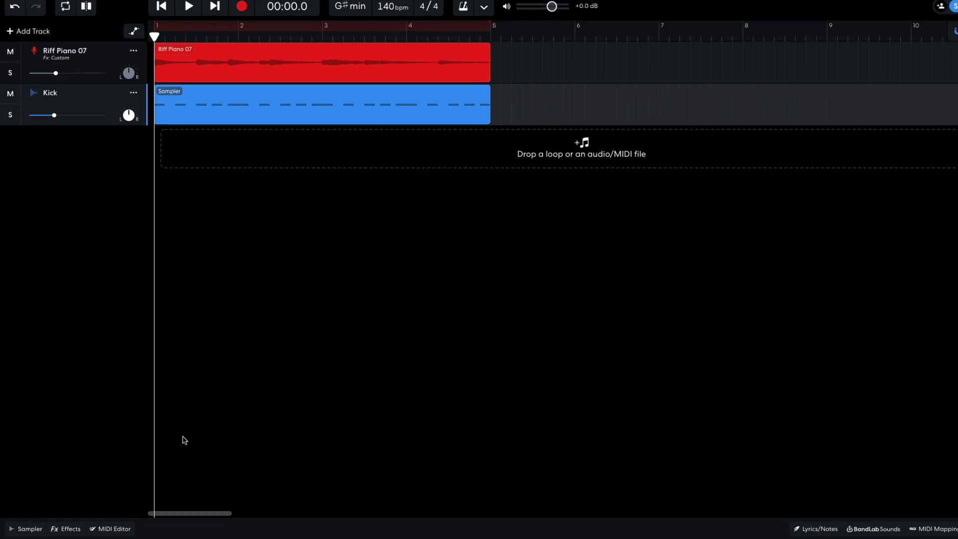
Add a BL Driver distortion to the Kick with drive lowered and tone raised to maximum.
left_click(74, 530)
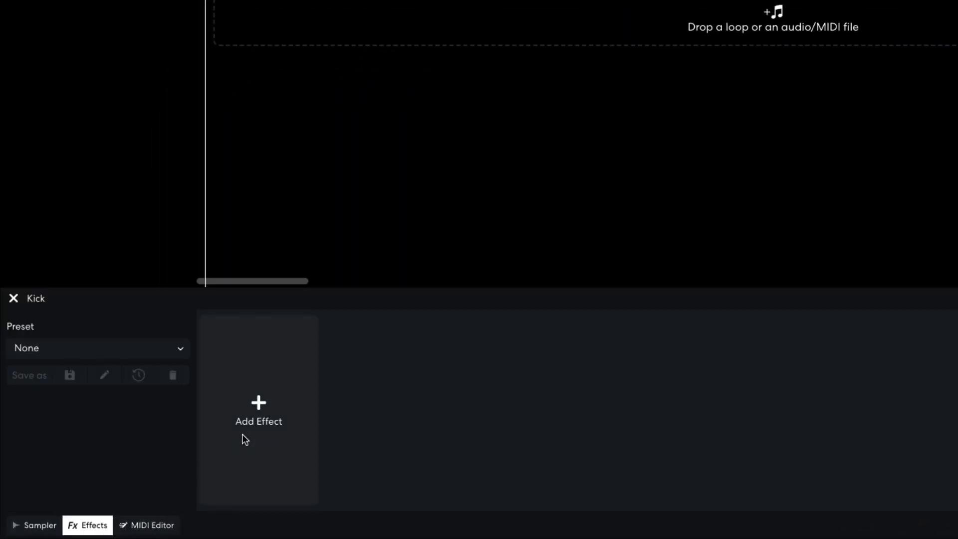
left_click(246, 438)
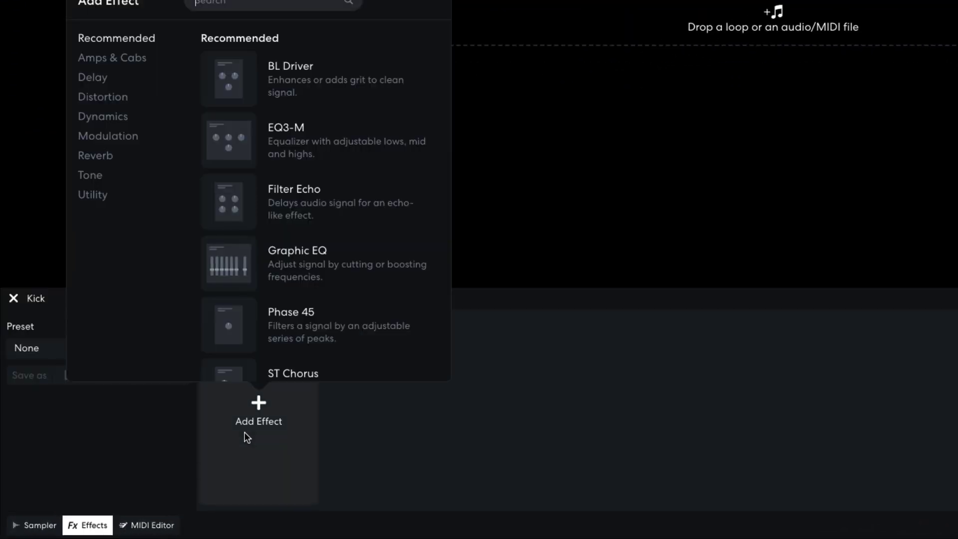
left_click(133, 98)
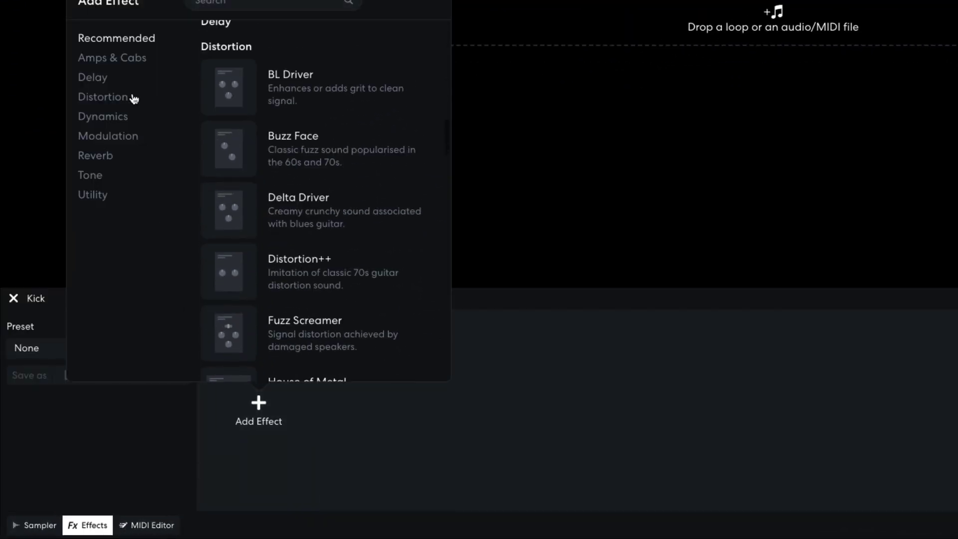
left_click(230, 81)
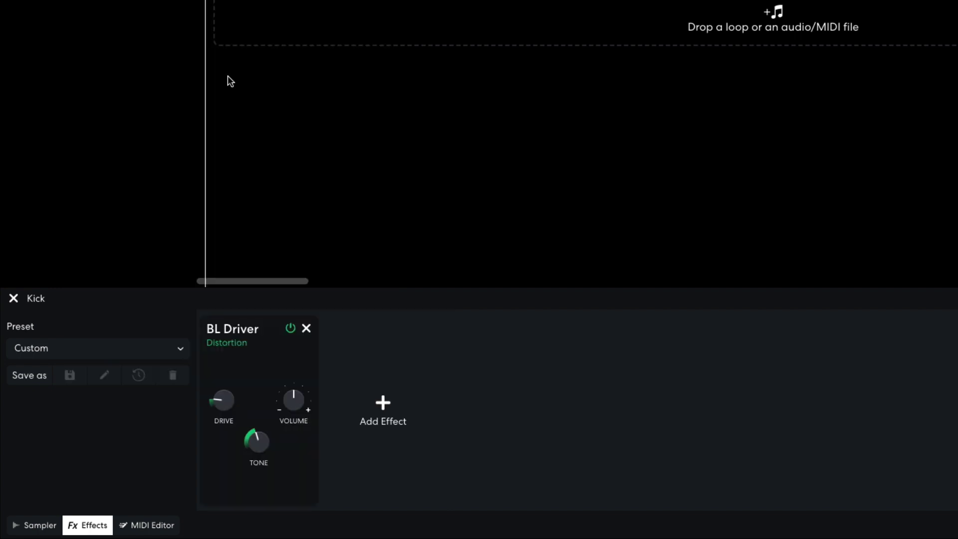
mouse_move(221, 408)
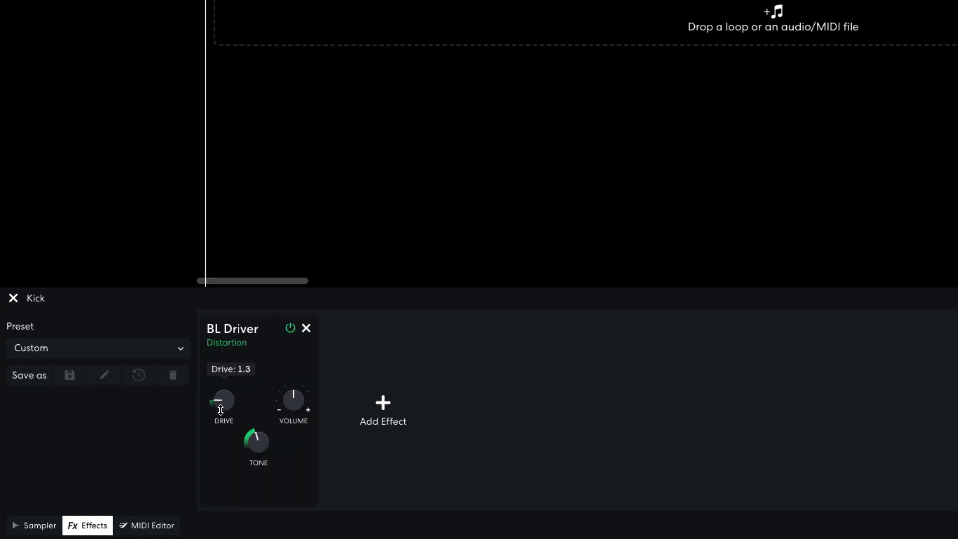
left_click_drag(220, 412, 219, 417)
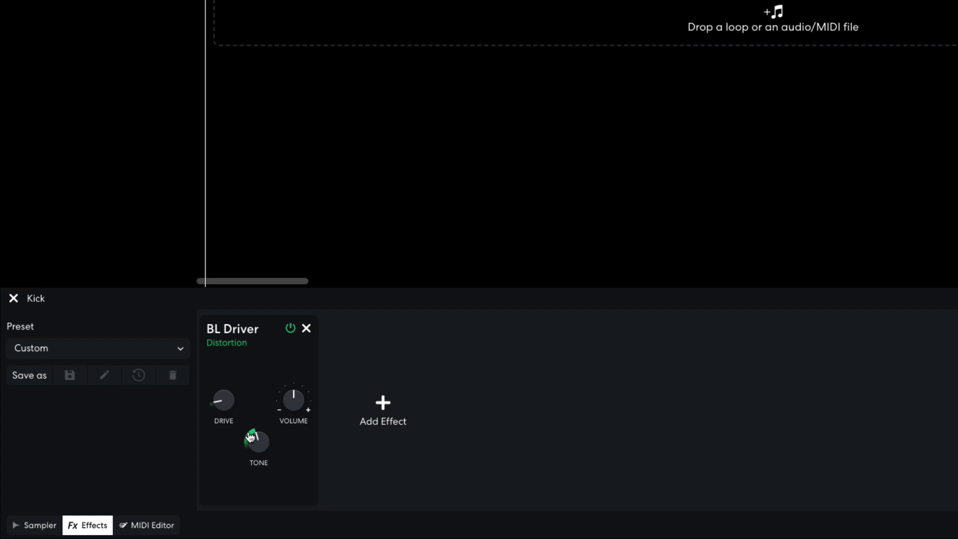
left_click_drag(259, 442, 252, 281)
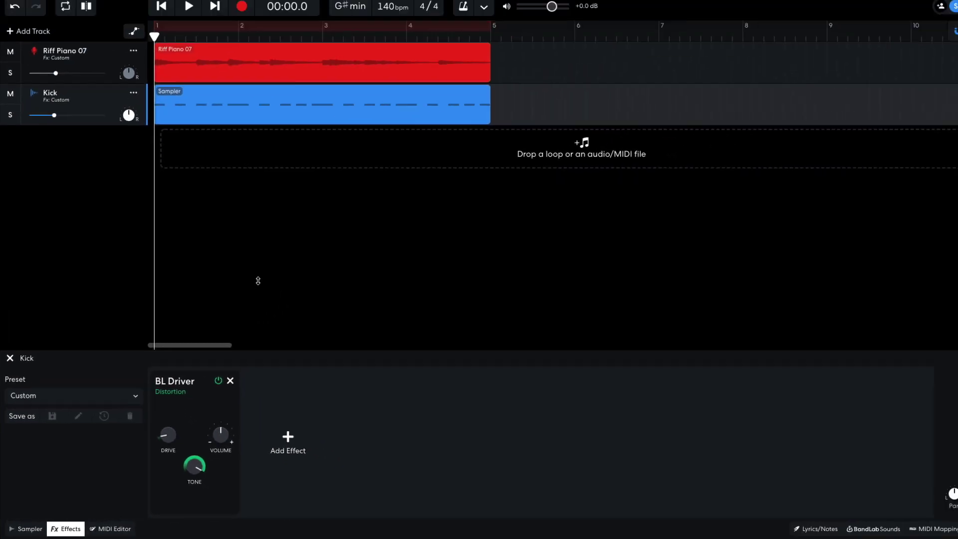
key("space")
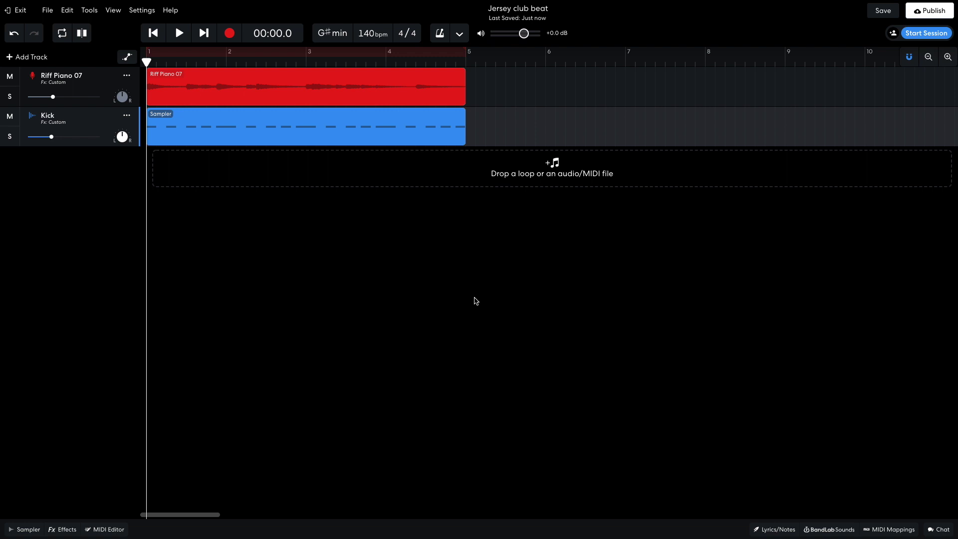
Search the one-shot library for 808 and preview 808_BetterSpinz.
left_click(830, 529)
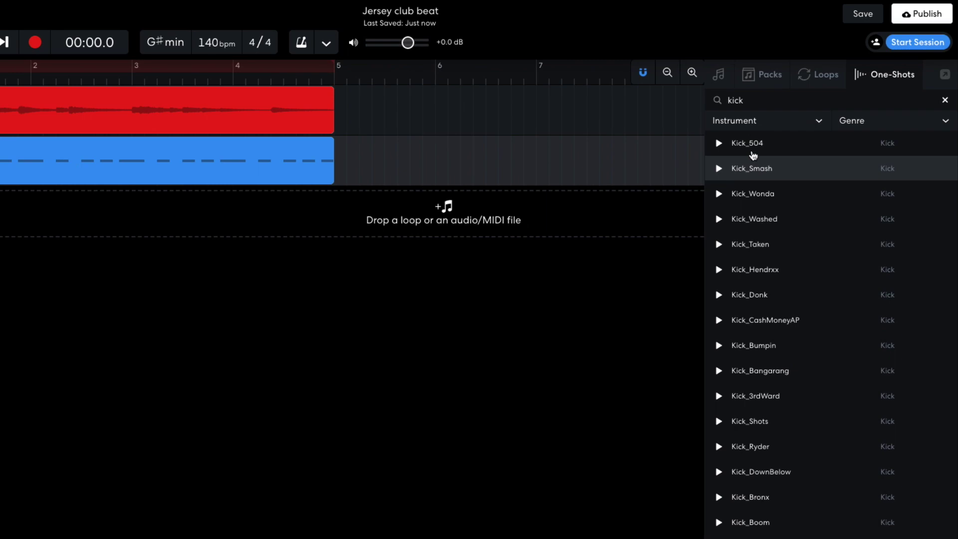
double_click(734, 110)
type("808")
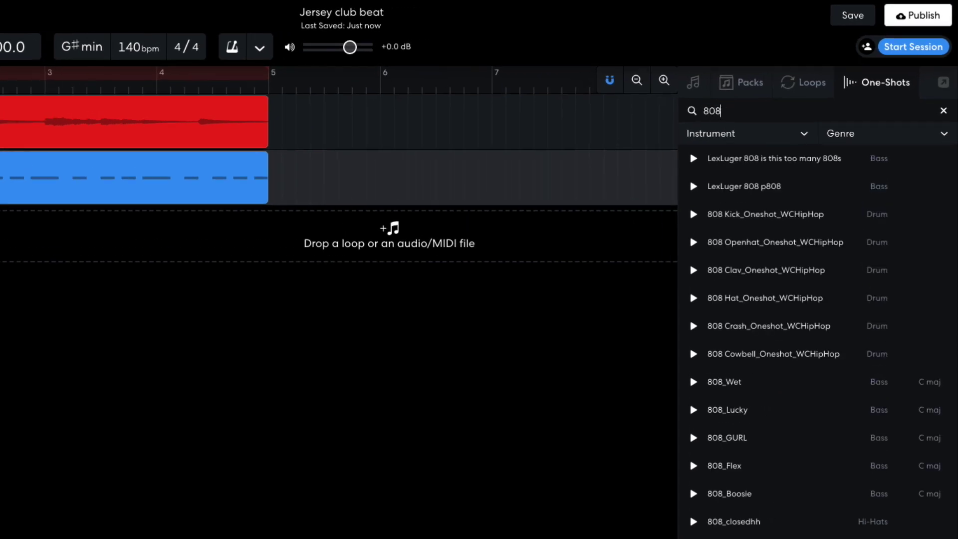
scroll(763, 400, "down", 5)
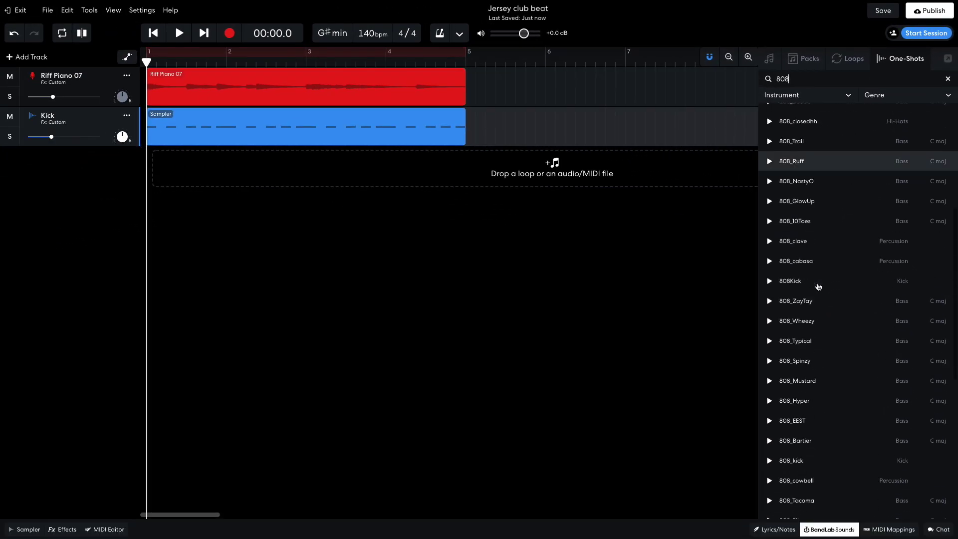
scroll(818, 286, "down", 7)
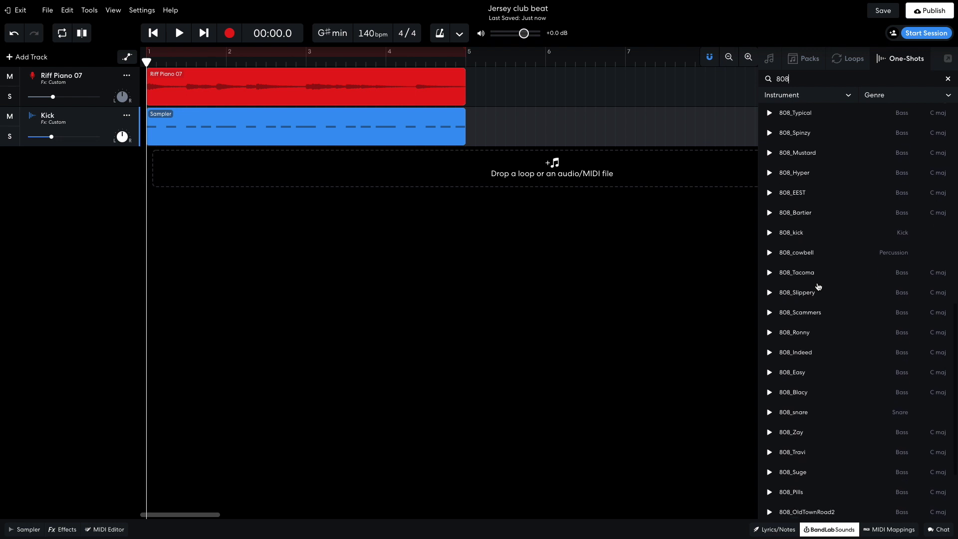
scroll(817, 287, "down", 1)
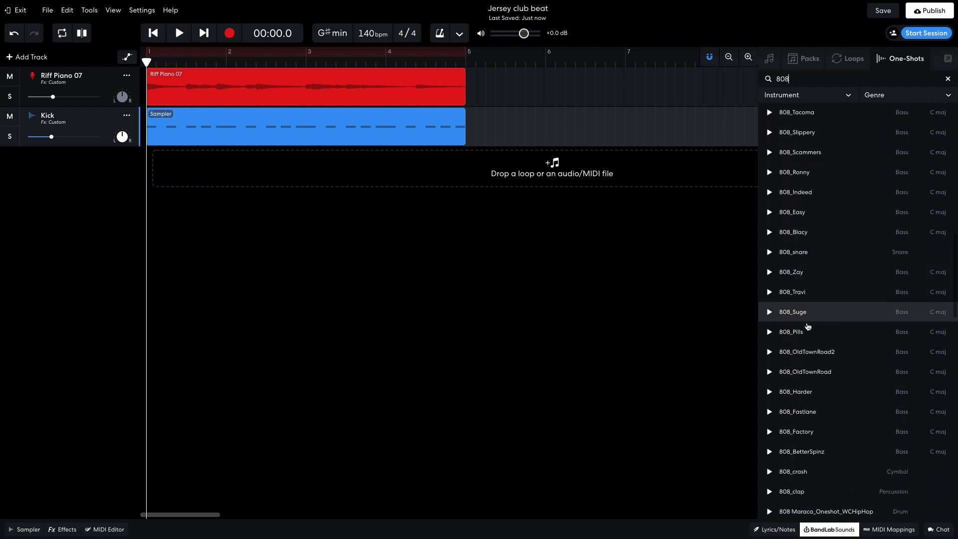
left_click(769, 453)
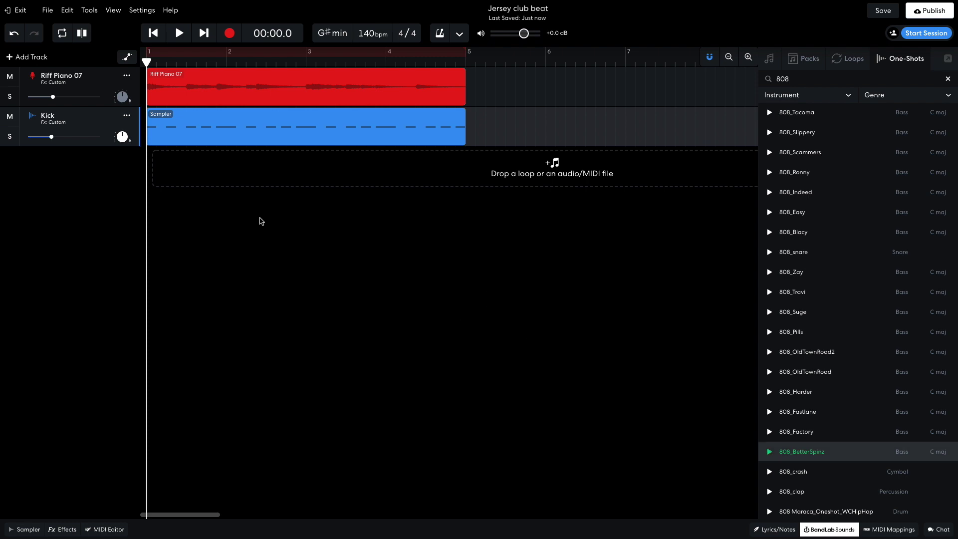
Add a sampler track loaded with 808_BetterSpinz and turn it down to -12 dB.
left_click(33, 57)
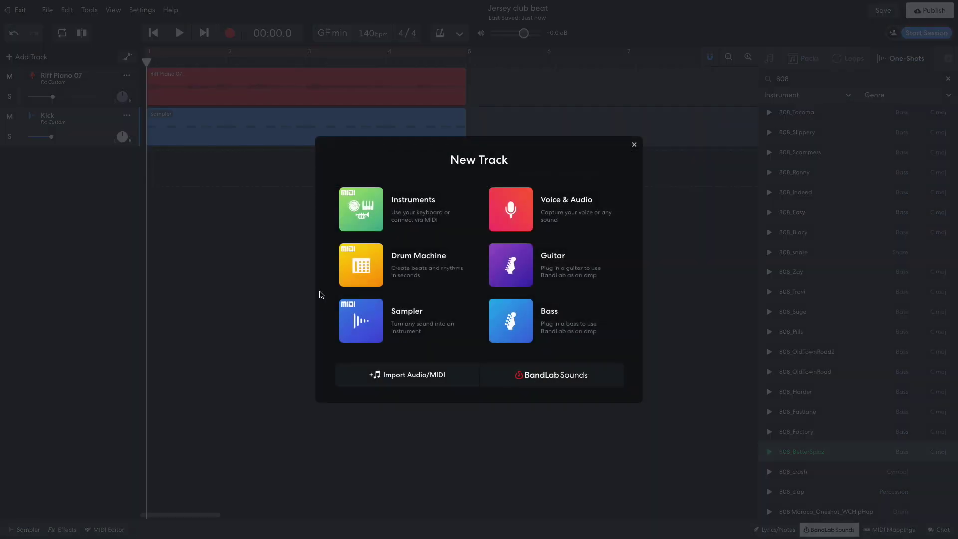
left_click(355, 320)
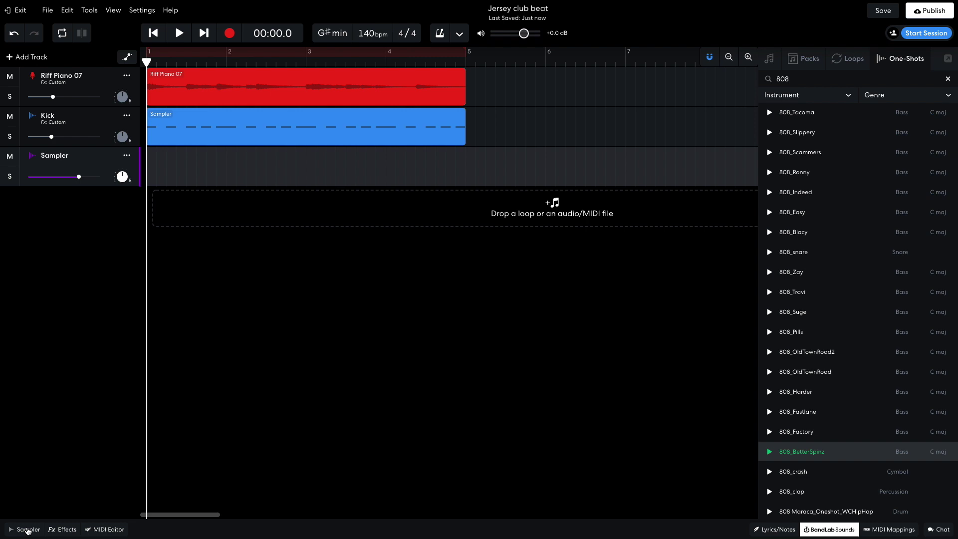
left_click(28, 530)
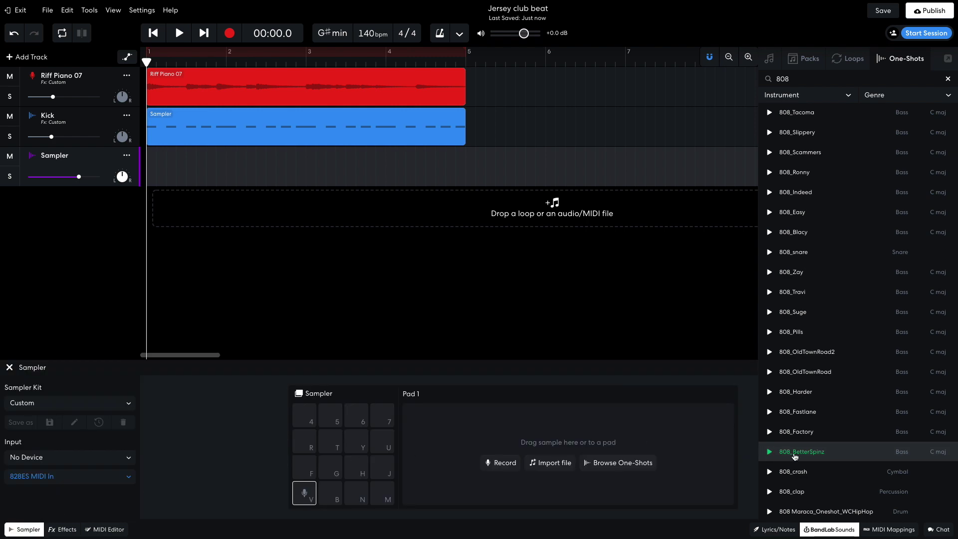
left_click_drag(796, 454, 302, 499)
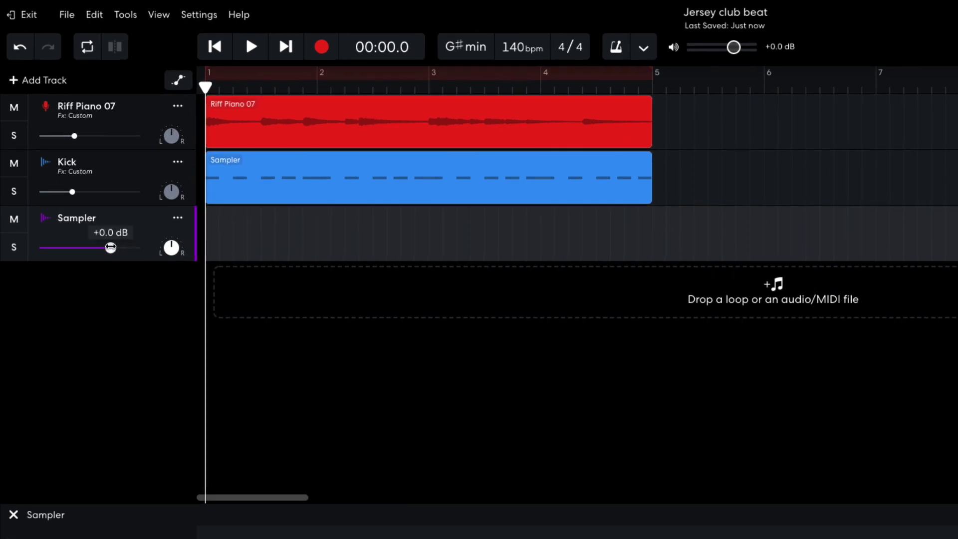
left_click_drag(79, 177, 66, 178)
left_click_drag(92, 249, 75, 250)
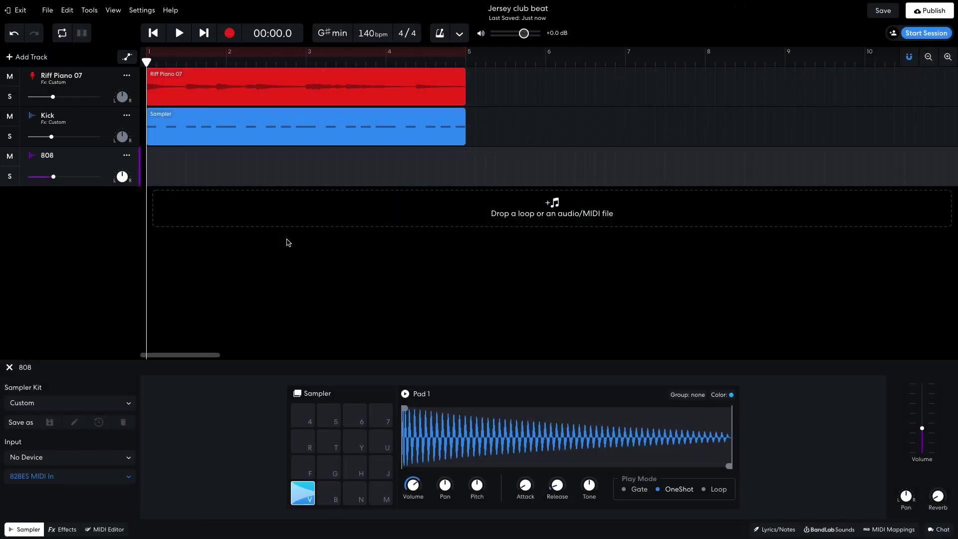
Paste a copy of the Kick pattern clip onto the 808 track and play it back.
left_click(250, 129)
key("ctrl+c")
key("ctrl+v")
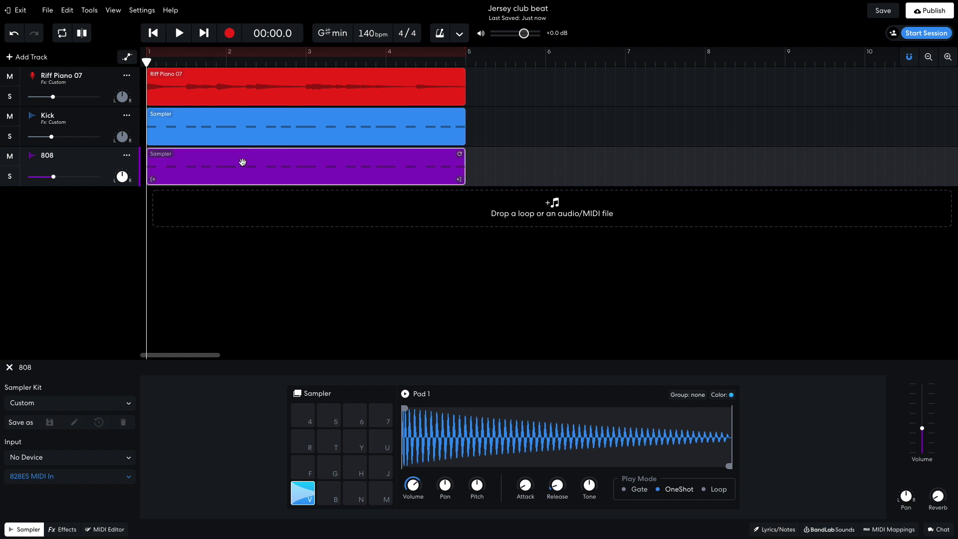
key("space")
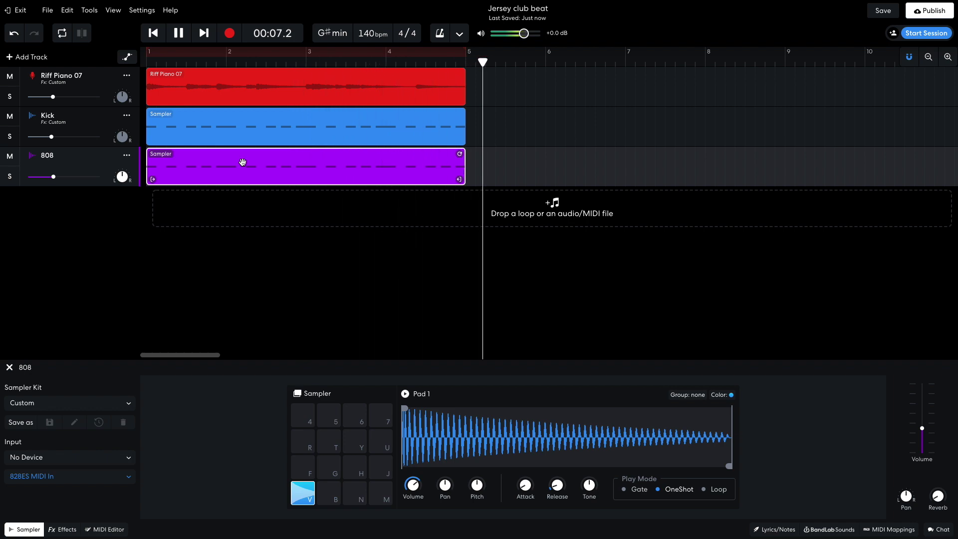
key("space")
Lower the 808 sample's pitch by two semitones and play the beat again.
mouse_move(476, 486)
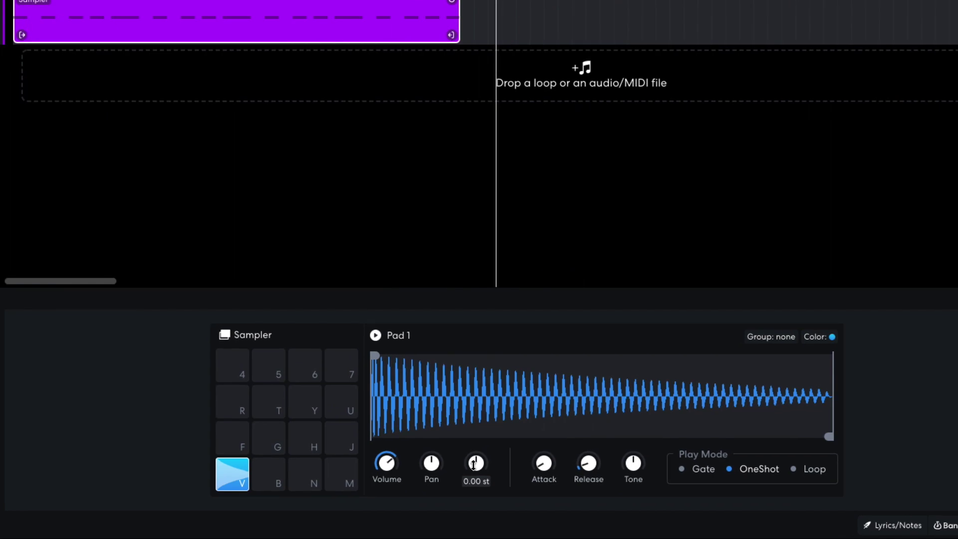
left_click_drag(474, 464, 473, 473)
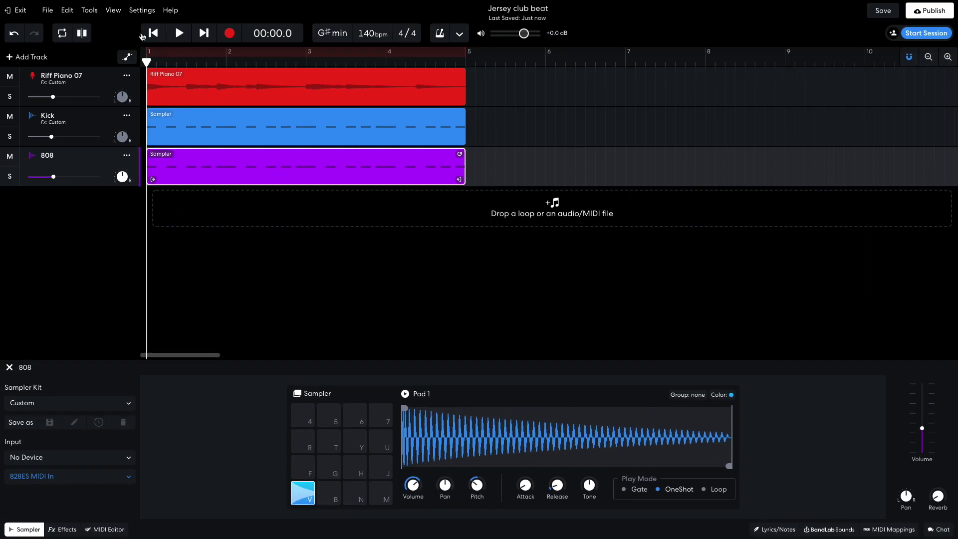
key("space")
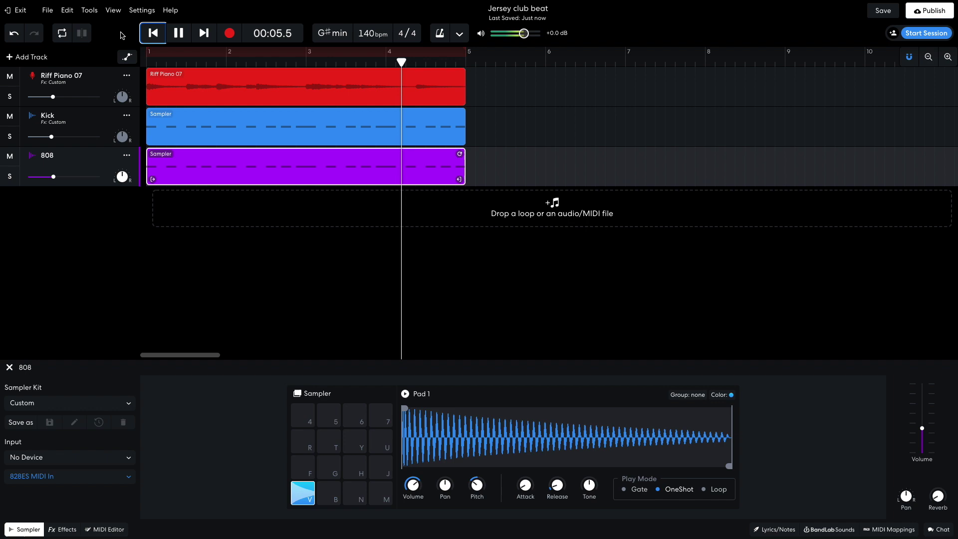
key("space")
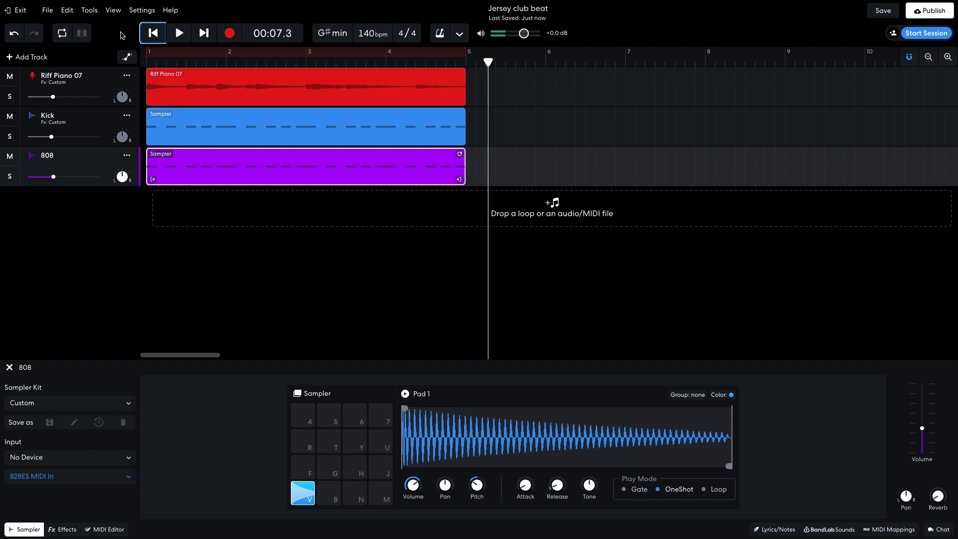
Close the 808 sampler and add a new sampler track loaded with Clap_Nunchucks.
left_click(461, 270)
left_click(819, 530)
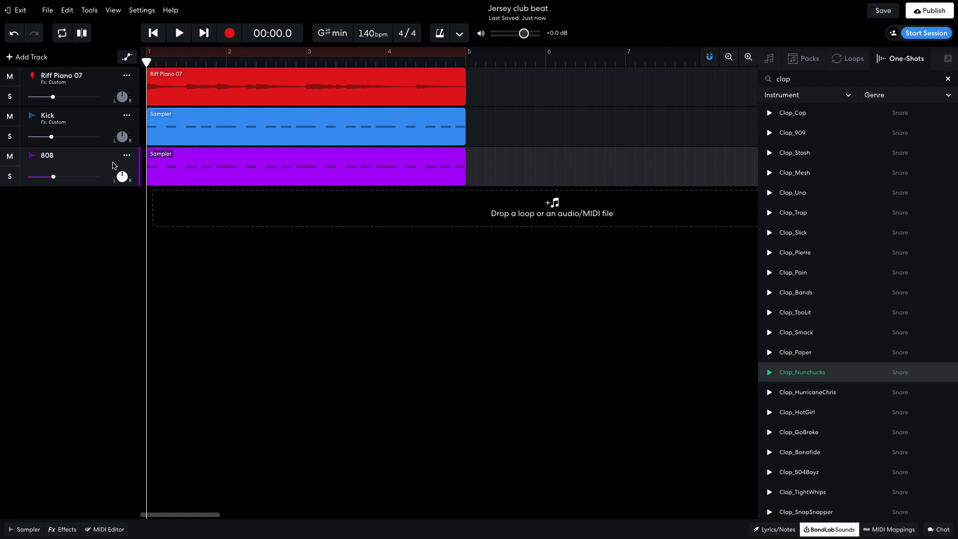
left_click(28, 57)
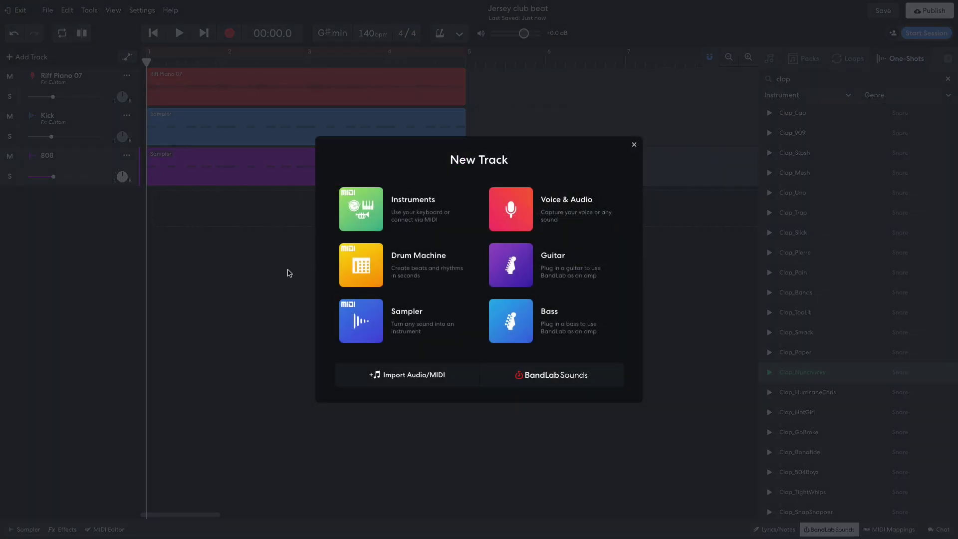
left_click(353, 316)
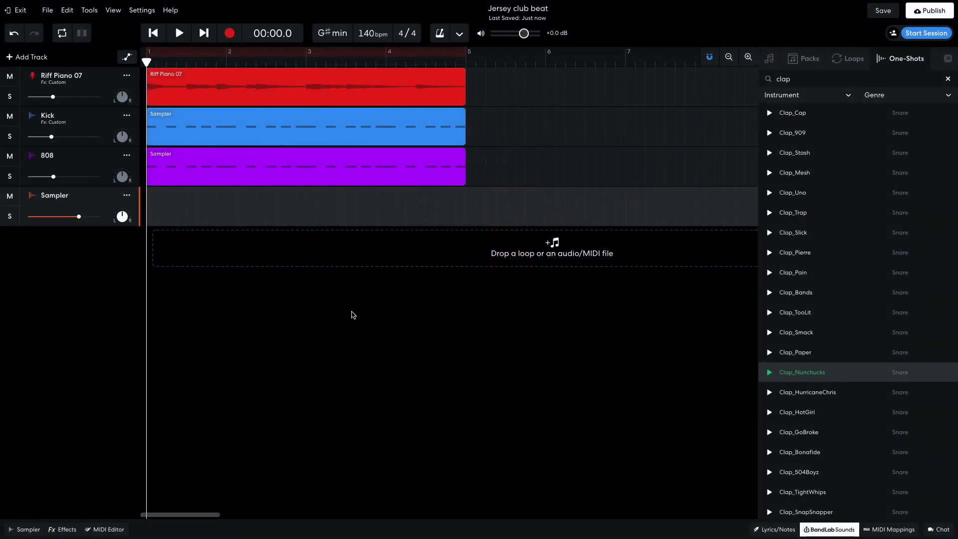
left_click(39, 528)
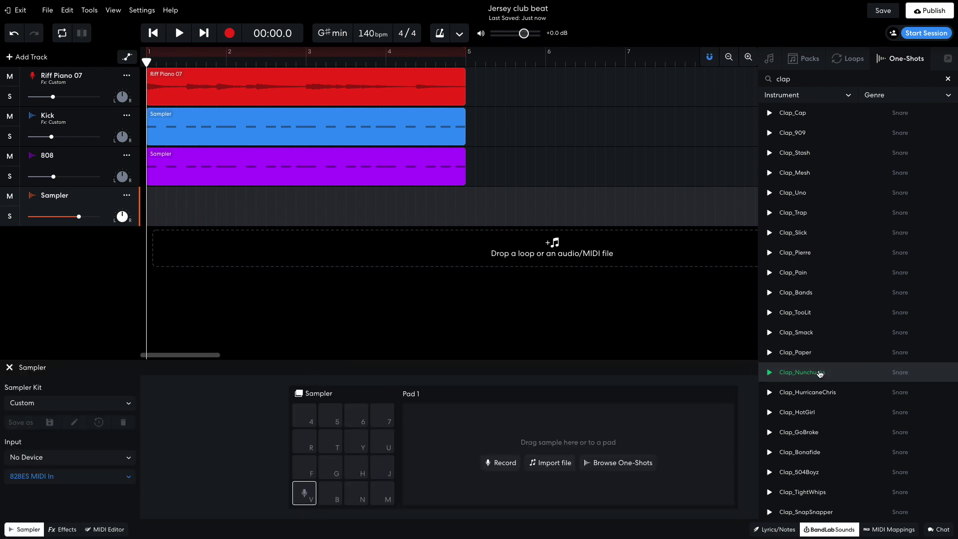
left_click_drag(820, 372, 304, 494)
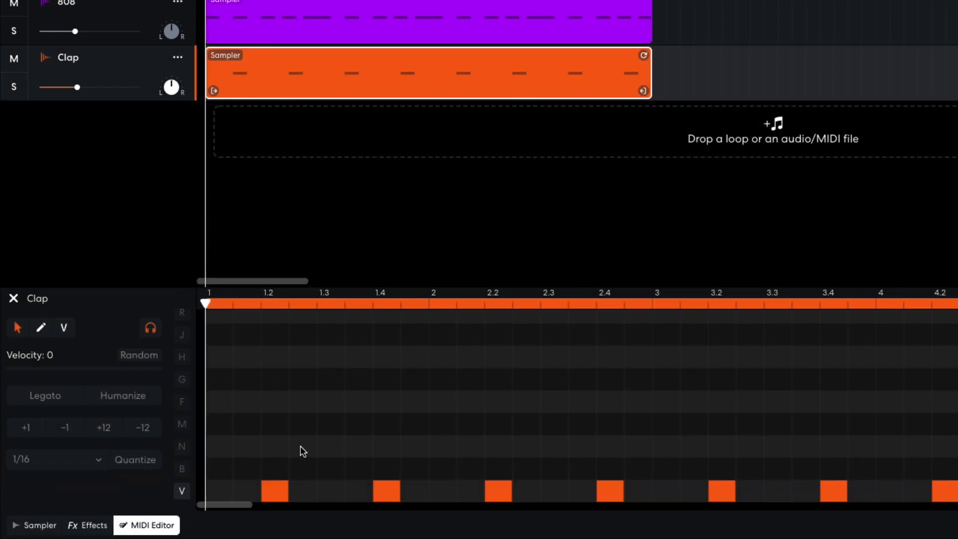
Play back the beat with the new claps on beats 2 and 4.
key("space")
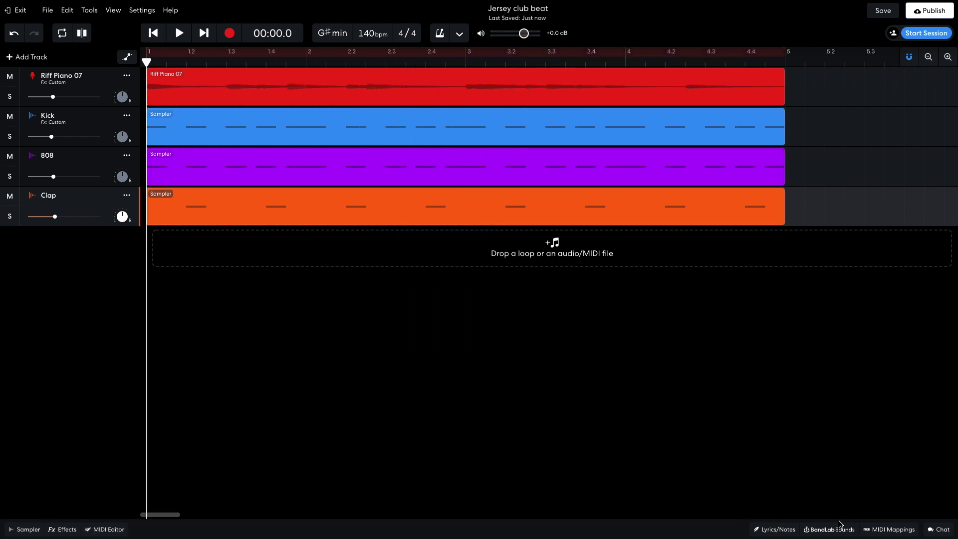
Add J_160_BreakThink_8bar from the 90's Jungle pack, filtered to Drum, as a new track.
left_click(831, 529)
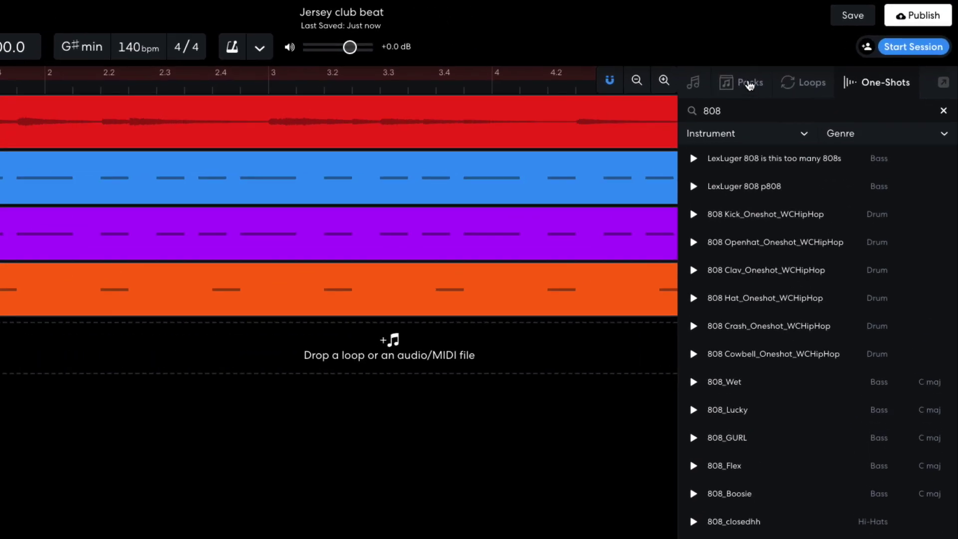
left_click(751, 85)
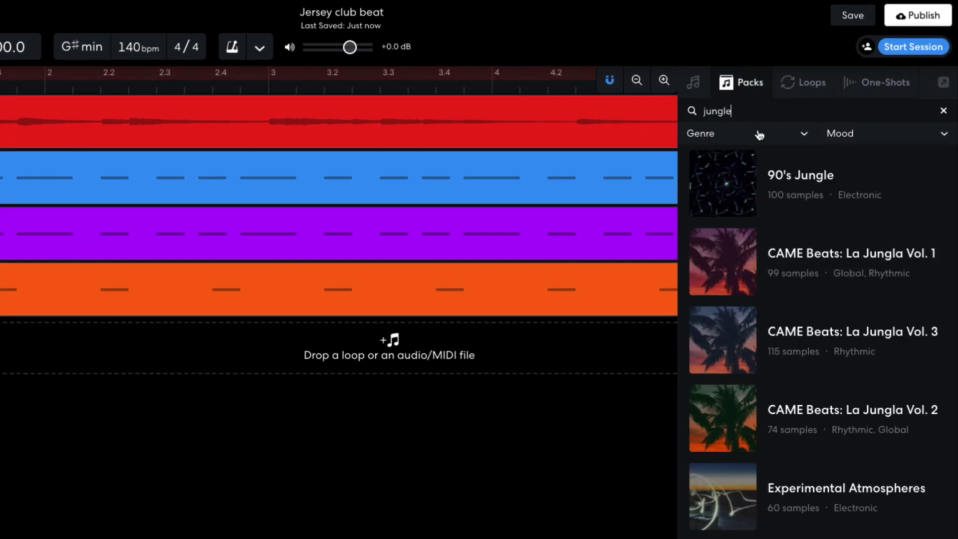
left_click(782, 172)
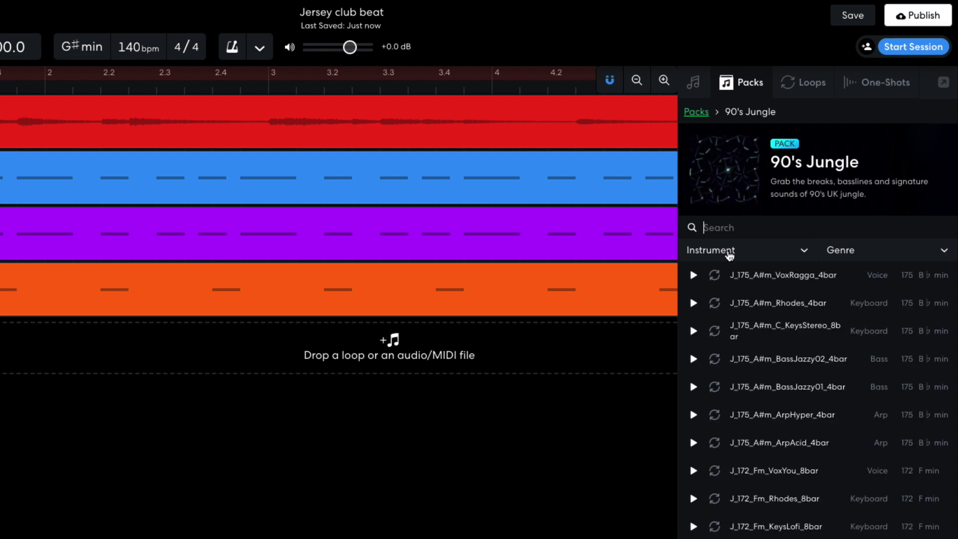
left_click(730, 255)
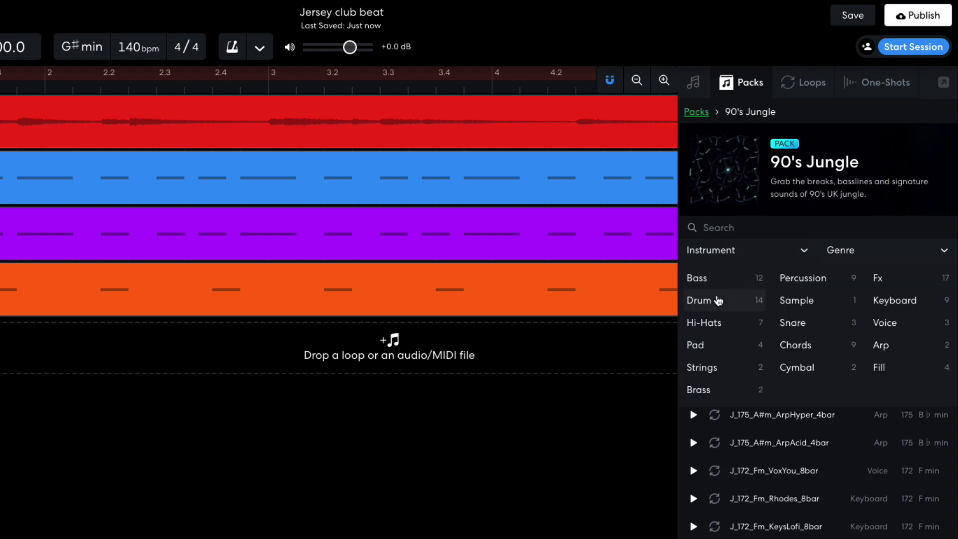
left_click(719, 300)
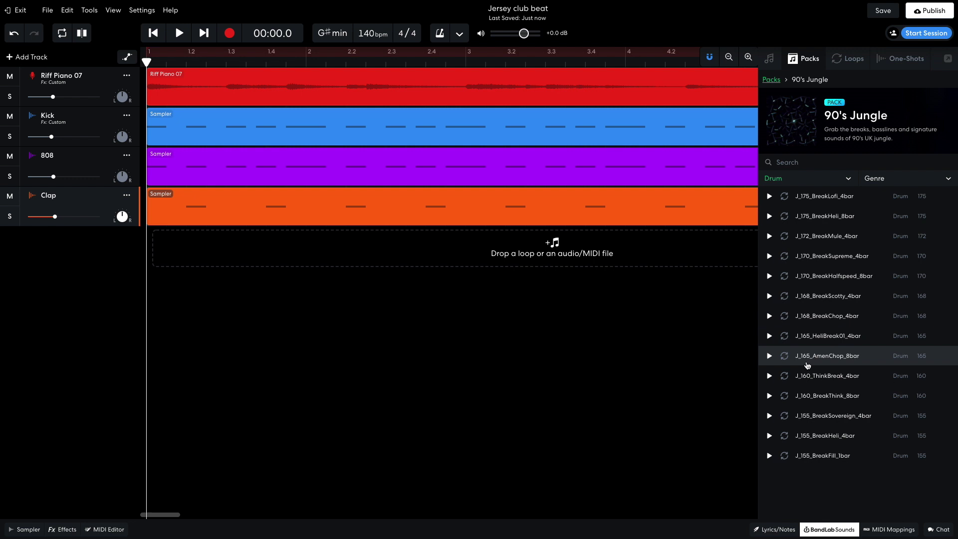
left_click_drag(825, 400, 249, 248)
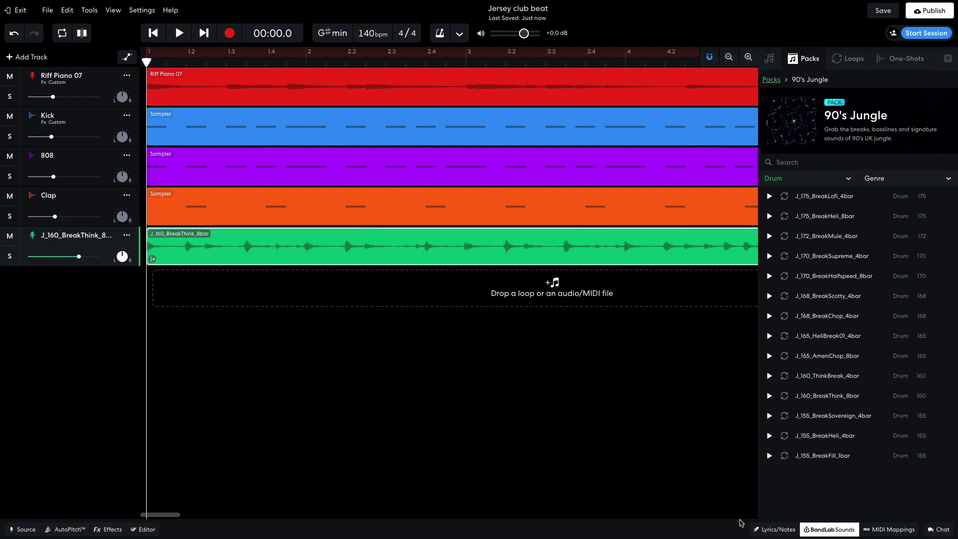
Audition the new breakbeat and park the playhead near bar 1.3.
left_click(823, 532)
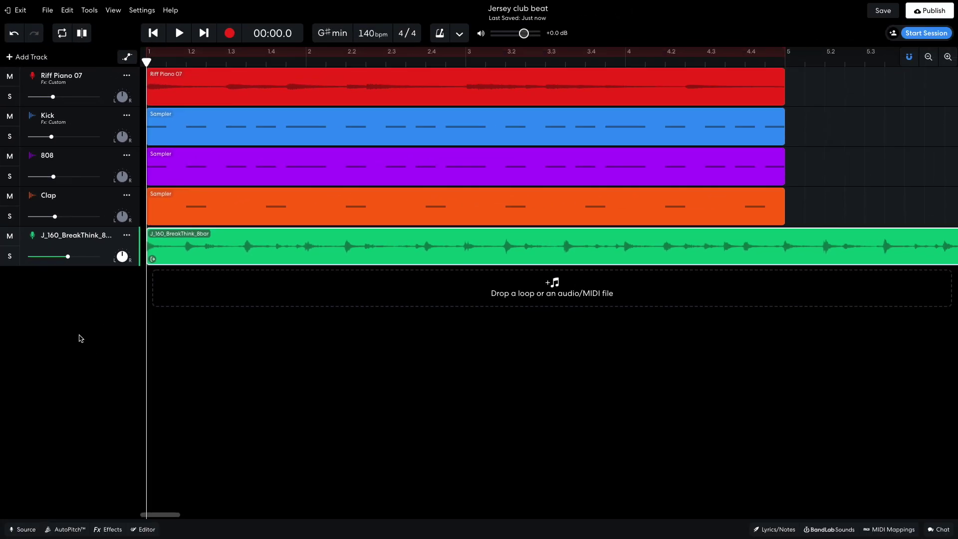
key("space")
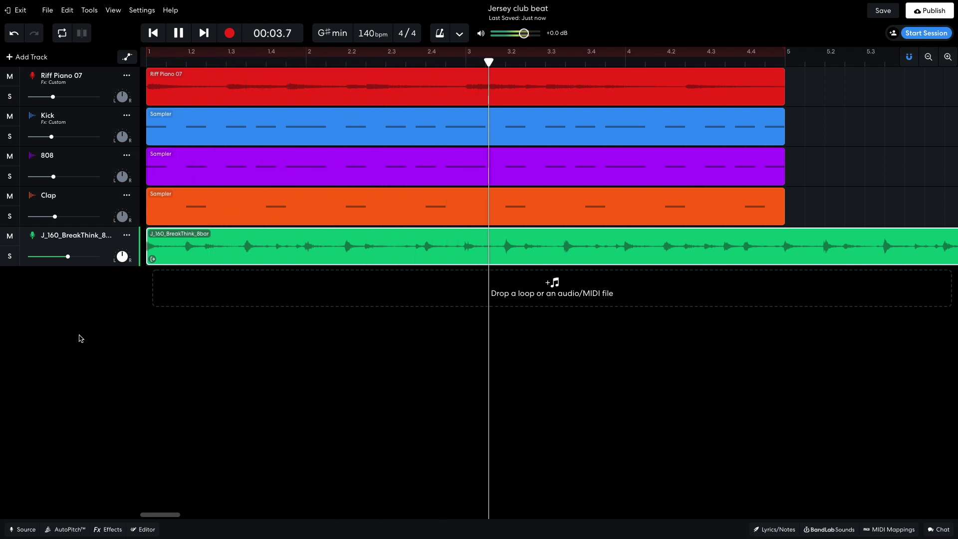
key("space")
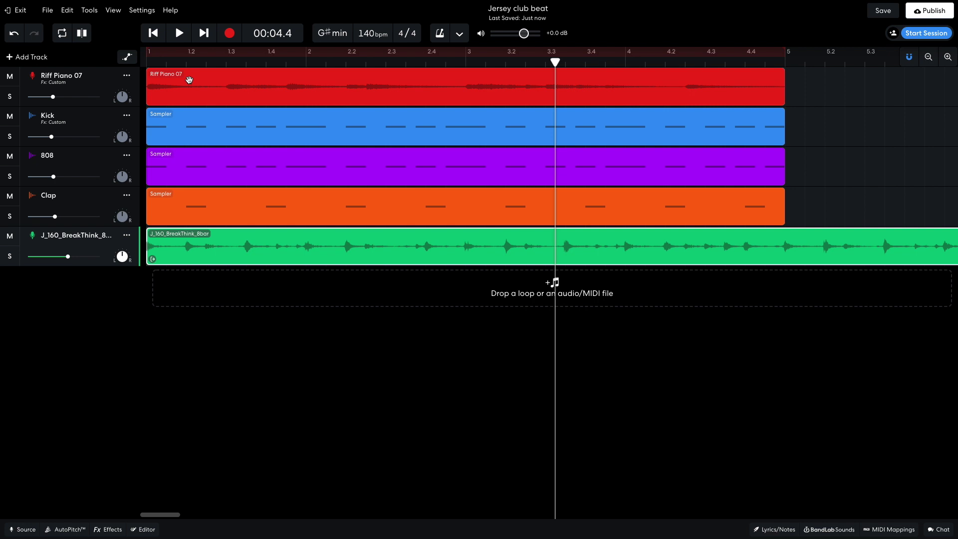
left_click_drag(190, 60, 228, 56)
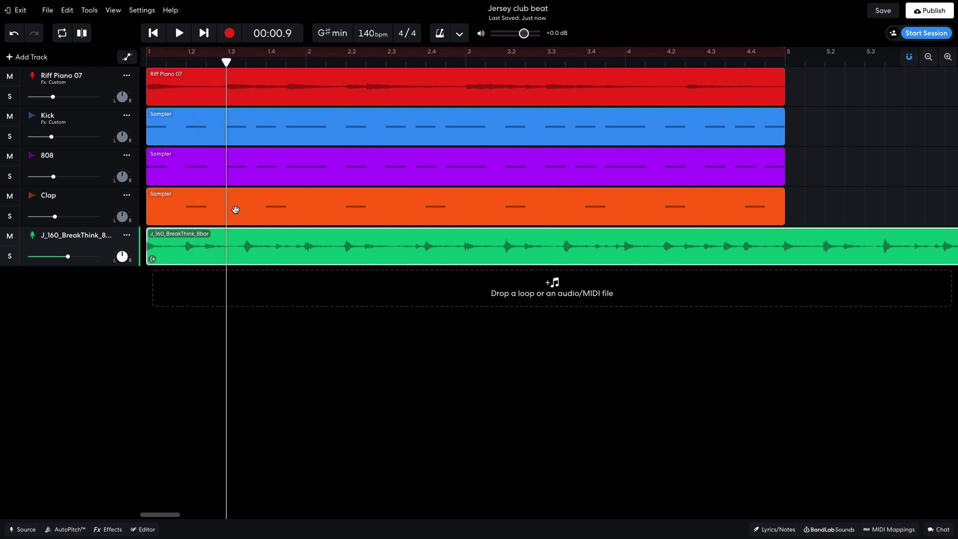
Shorten the breakbeat clip, loop it out to bar 5, and play from the start.
left_click(932, 57)
left_click_drag(777, 259, 195, 280)
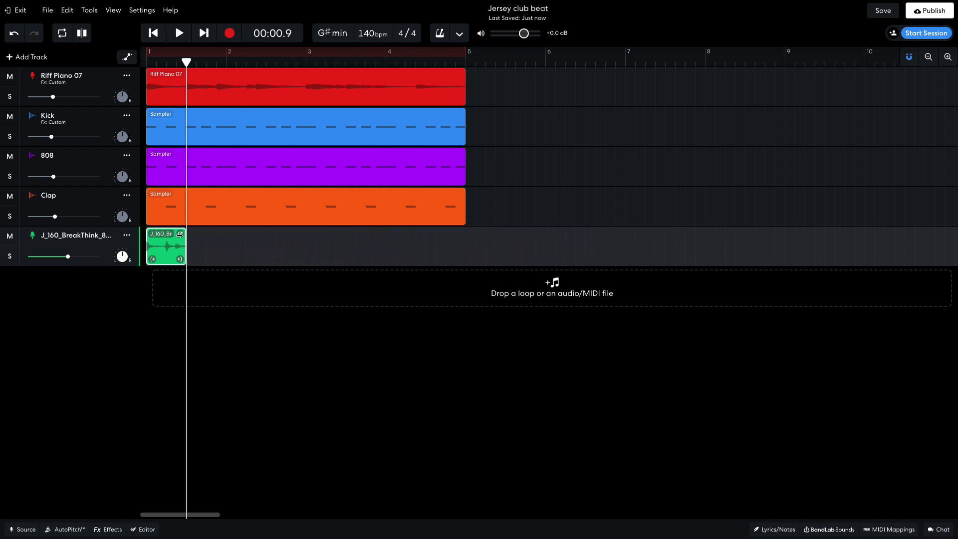
left_click_drag(192, 231, 451, 191)
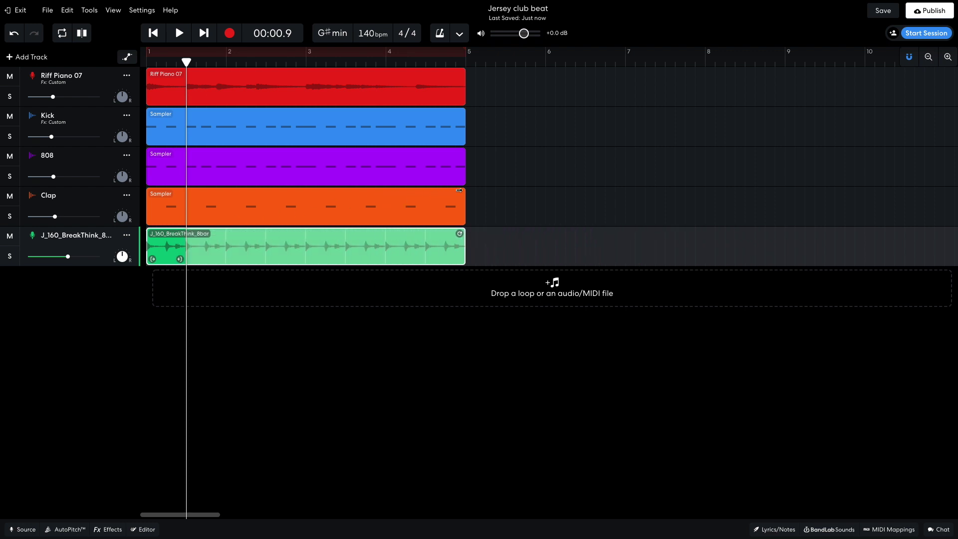
left_click(148, 34)
key("space")
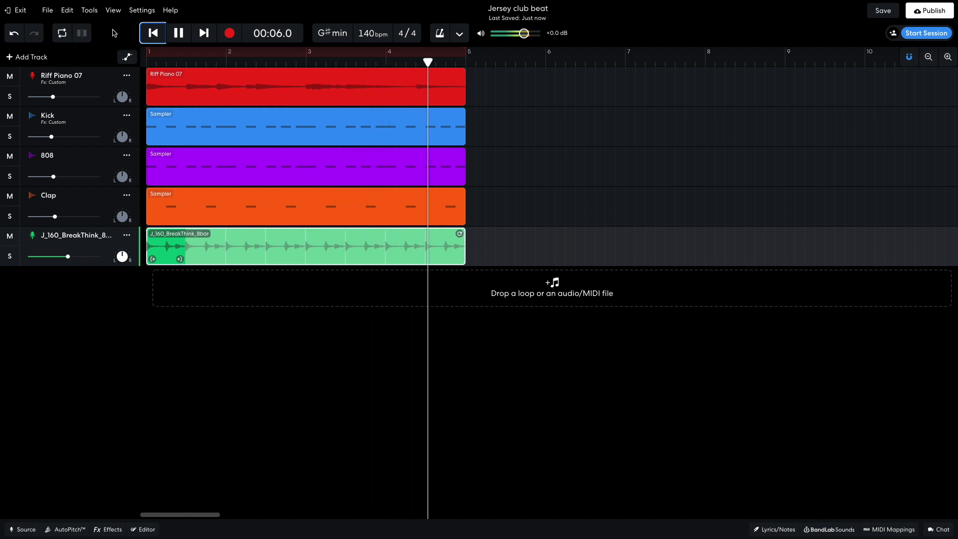
key("space")
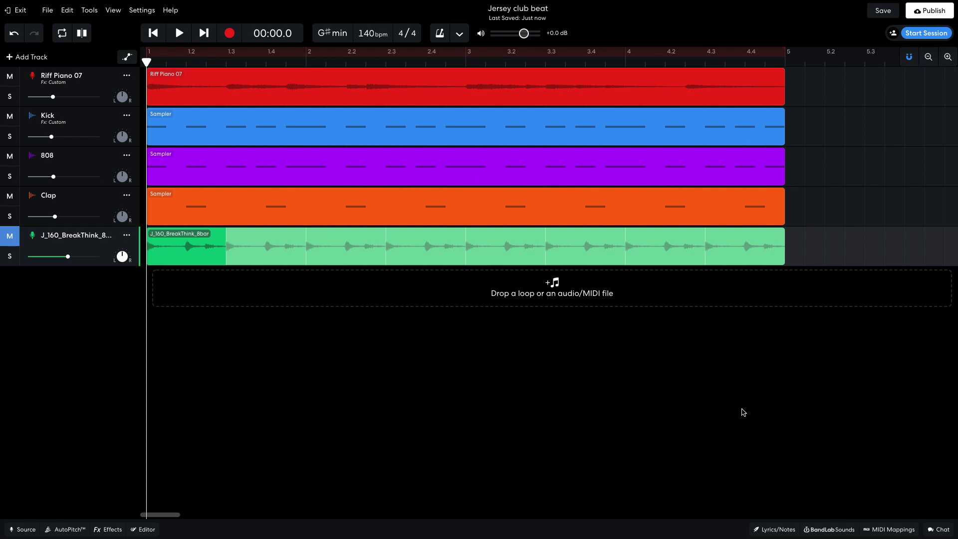
Add VC_Thunder_01_C#min_1_Bar_120 from Voice, Pop / RnB loops as a new track.
left_click(830, 530)
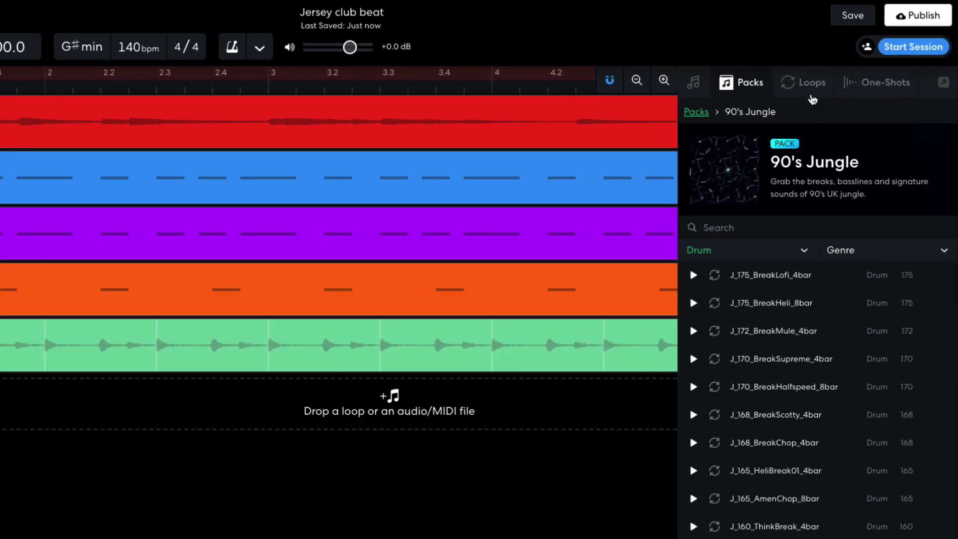
left_click(854, 63)
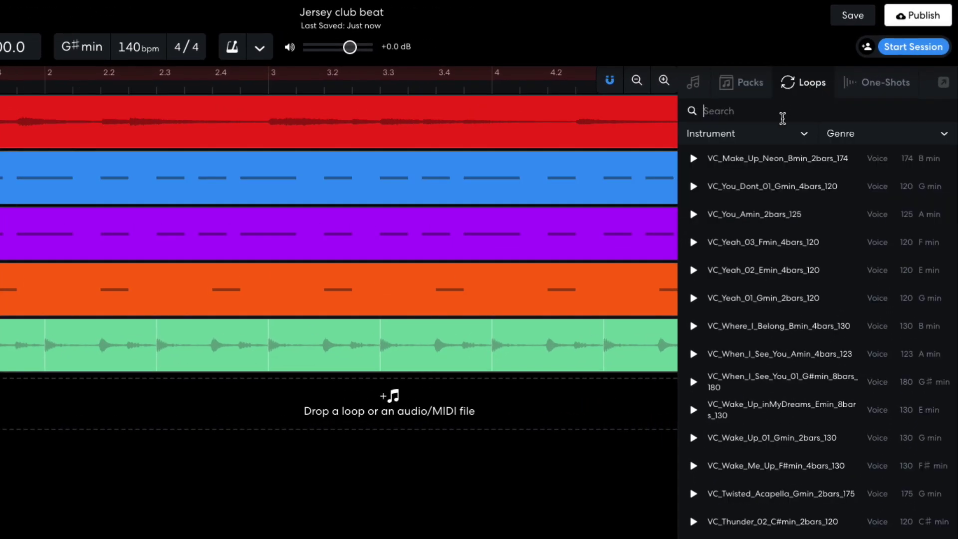
left_click(774, 139)
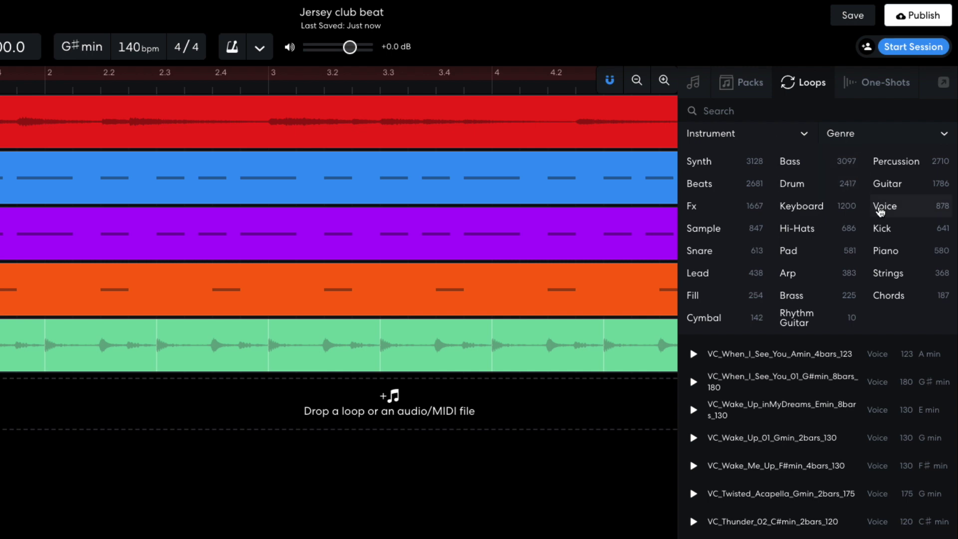
left_click(874, 206)
left_click(860, 136)
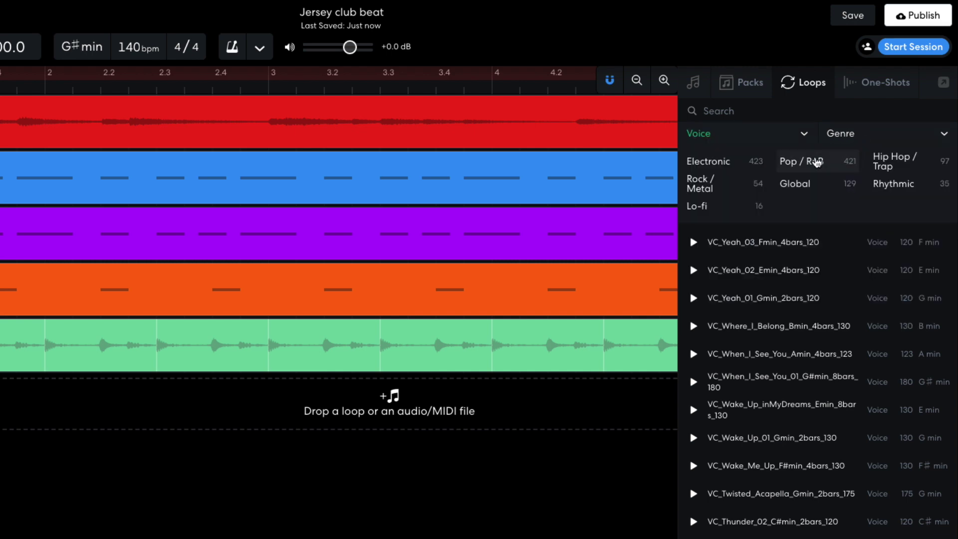
left_click(817, 162)
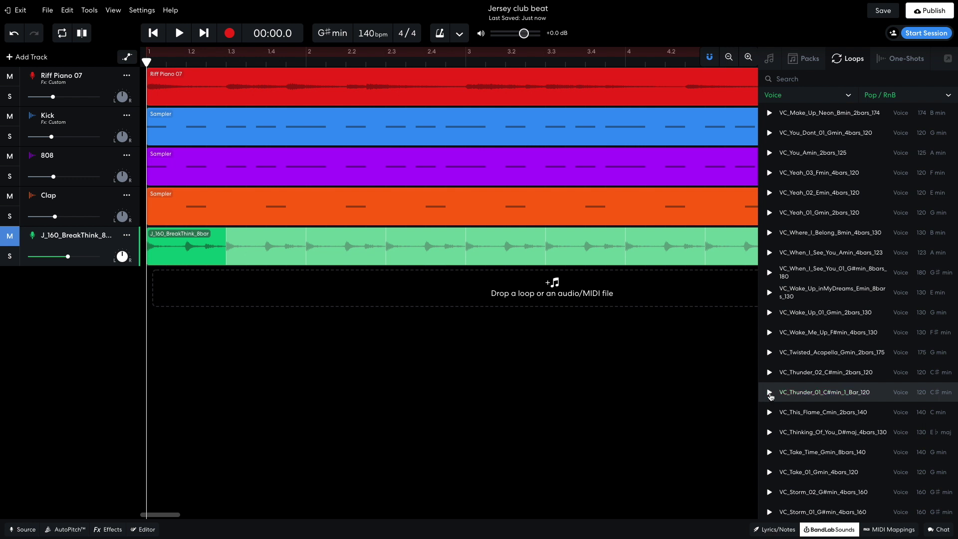
left_click_drag(811, 394, 208, 289)
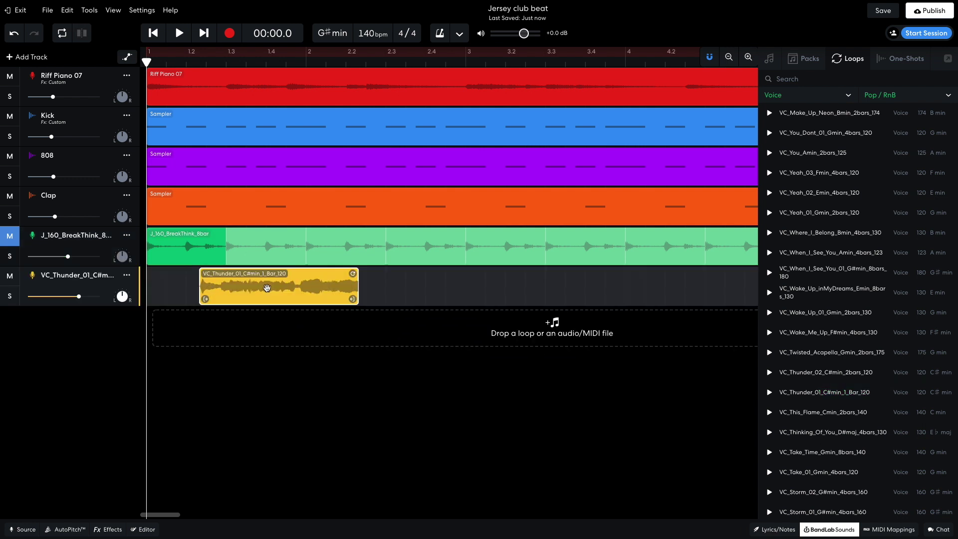
Loop the VC_Thunder vocal clip out to bar 5 and play the arrangement to check it.
left_click(830, 533)
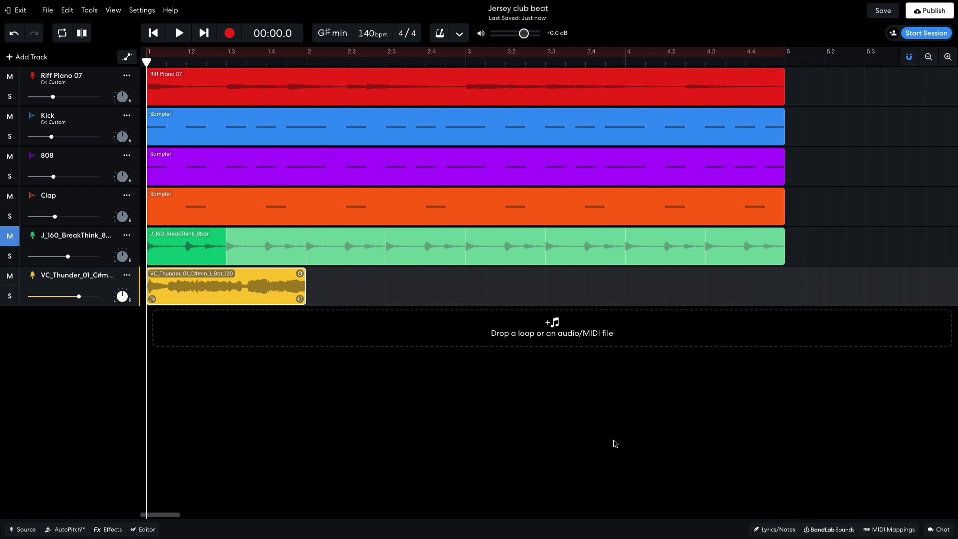
left_click_drag(299, 274, 748, 252)
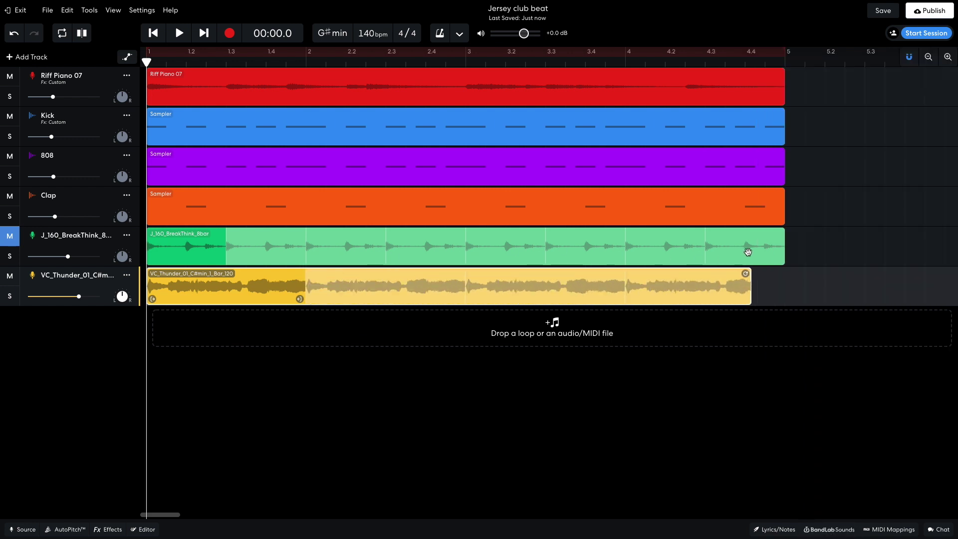
left_click(777, 249)
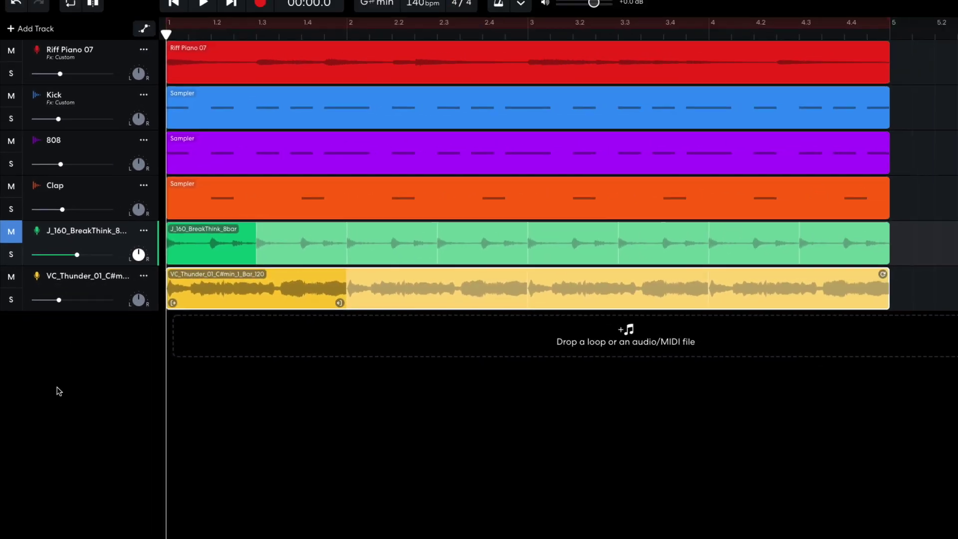
key("space")
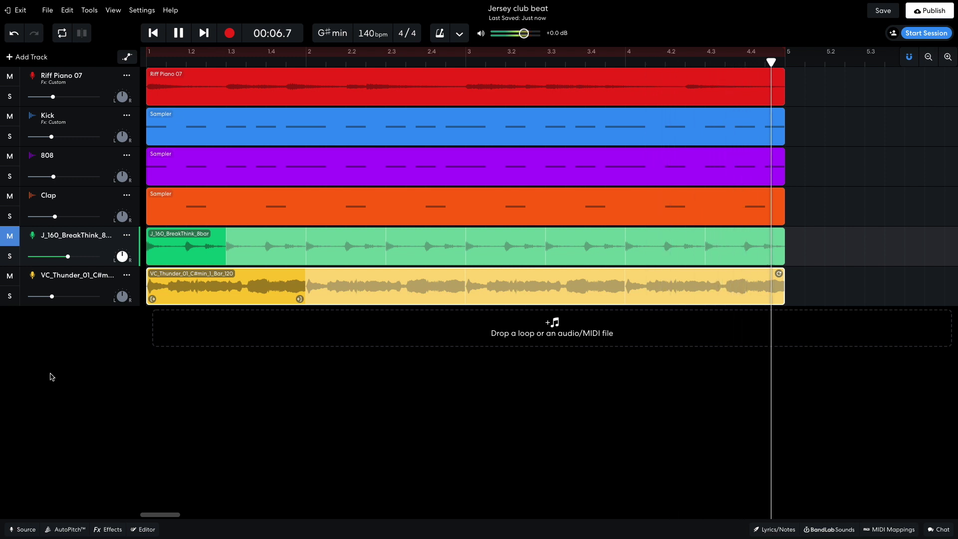
key("space")
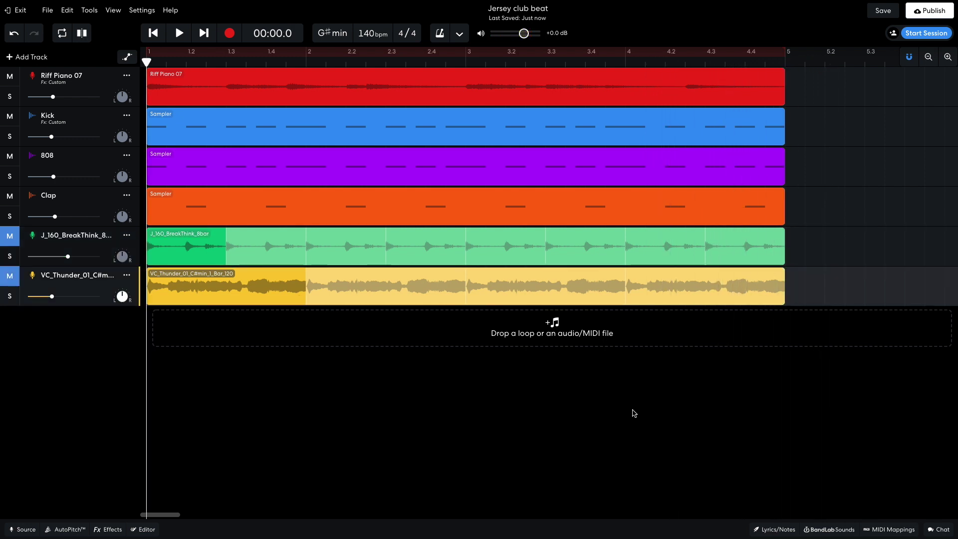
Switch voice loops to Hip Hop / Trap and add NOLA Bounce Voice 06 as a new track.
left_click(816, 531)
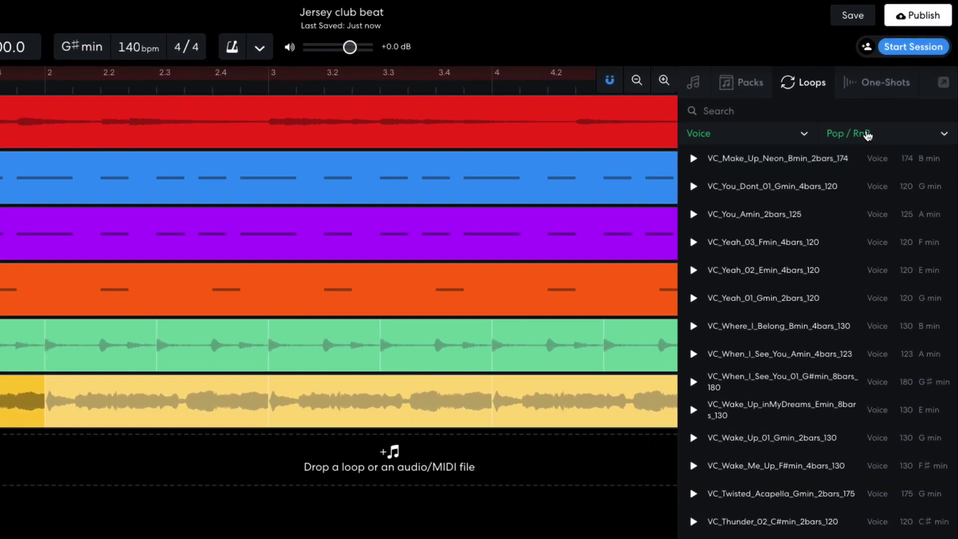
left_click(894, 96)
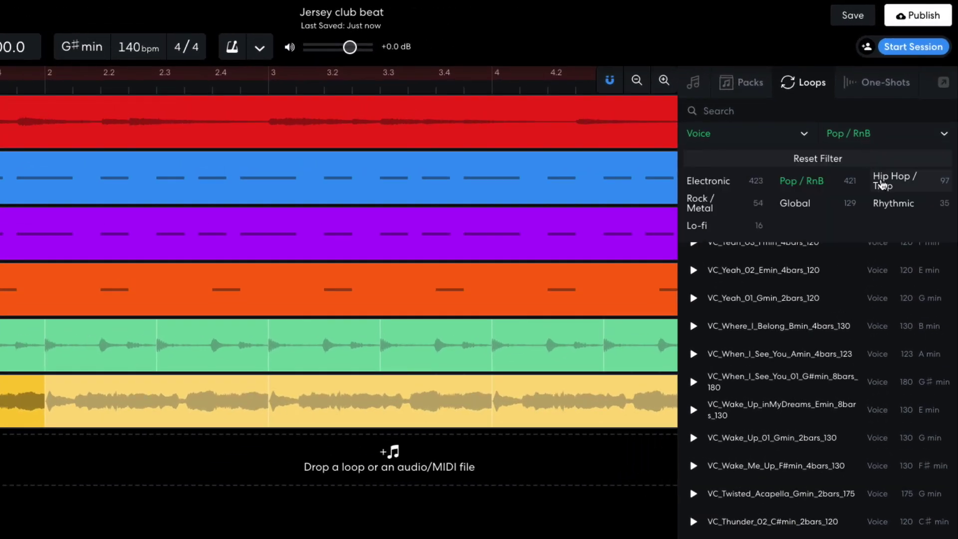
left_click(883, 184)
scroll(777, 426, "down", 15)
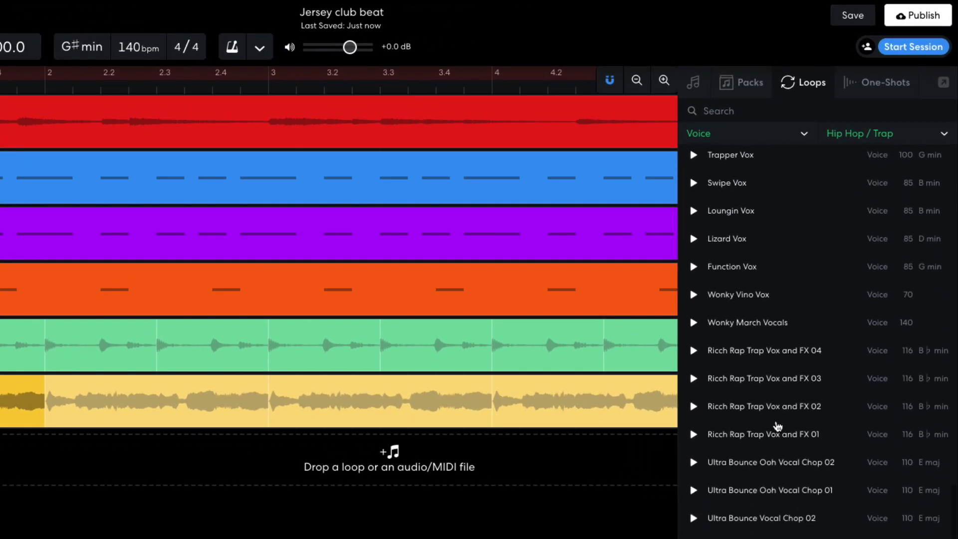
scroll(778, 426, "down", 5)
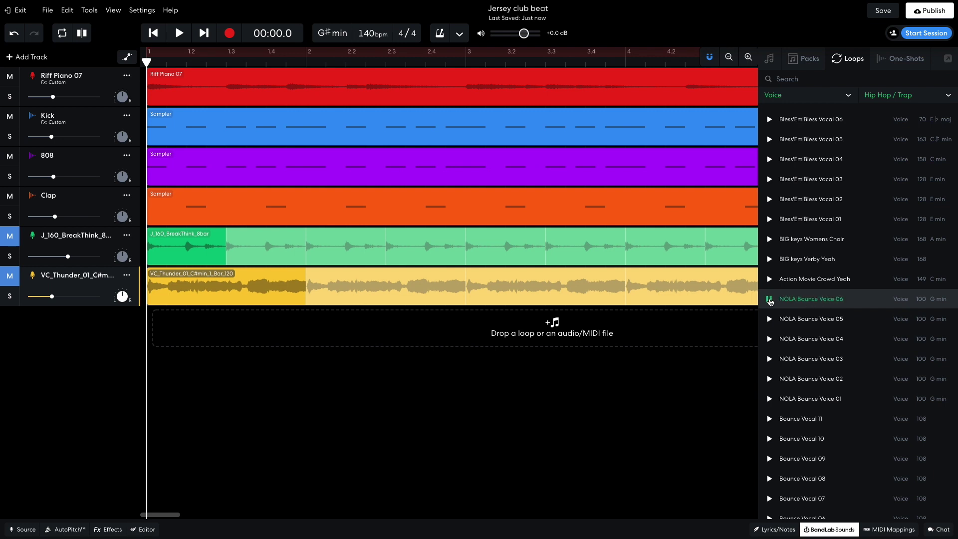
left_click_drag(771, 301, 211, 326)
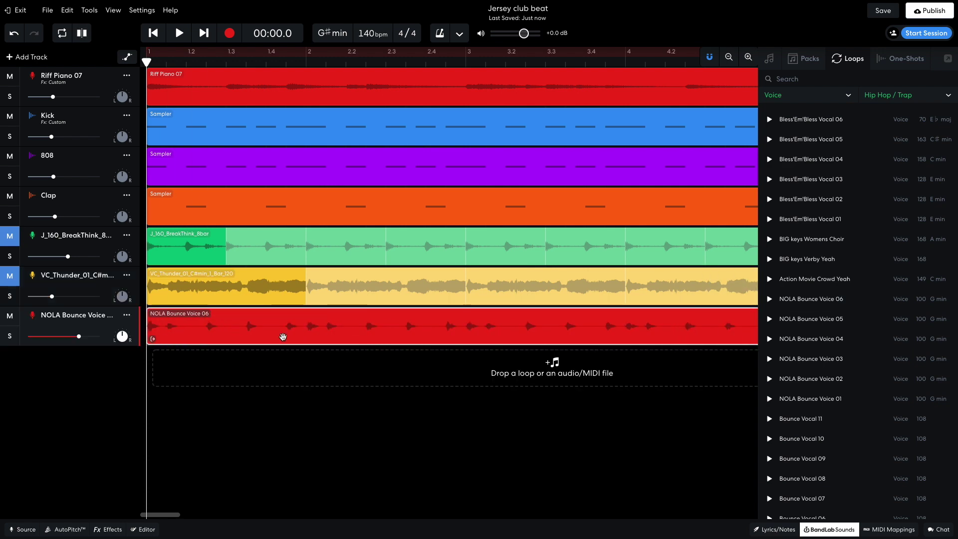
left_click(827, 530)
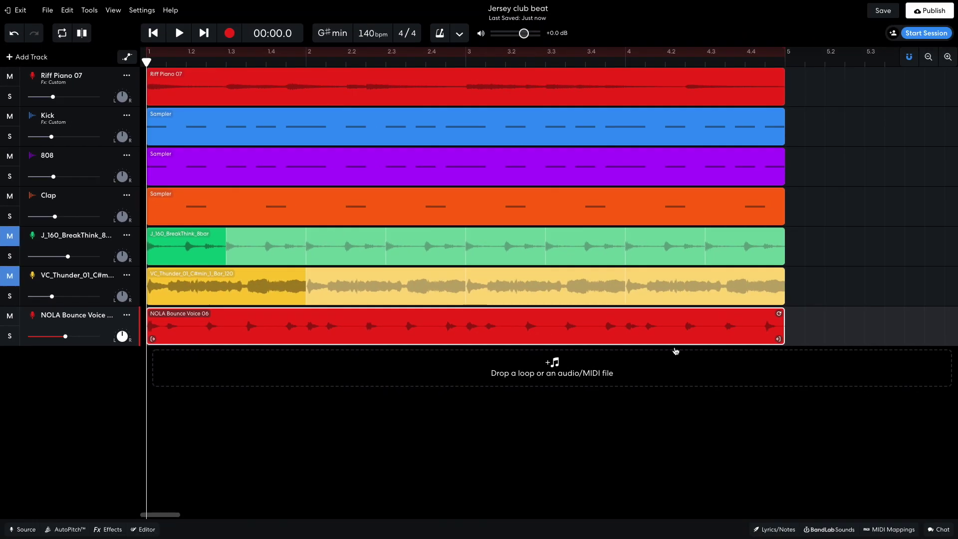
Trim NOLA Bounce Voice 06 to one short chop, repeat it through bar 5, and play.
left_click_drag(776, 338, 295, 326)
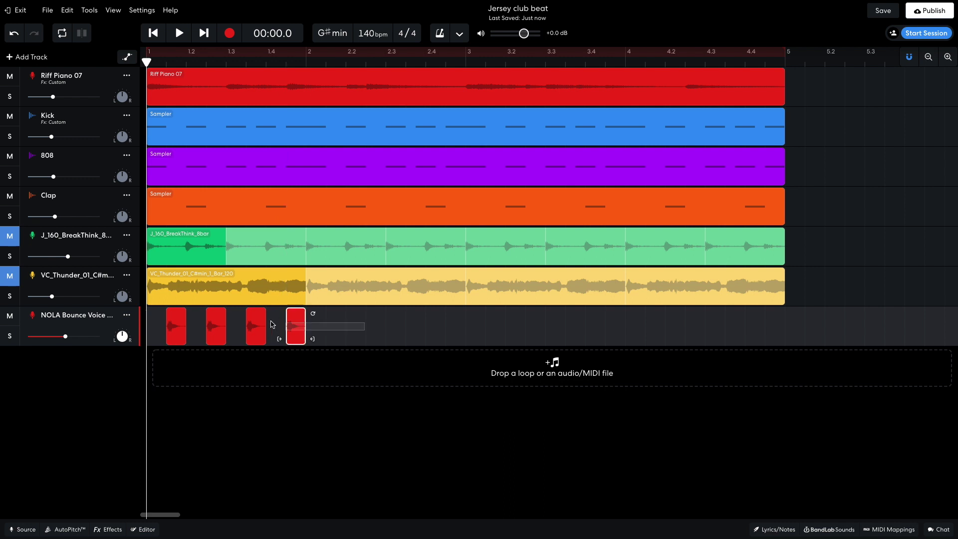
left_click_drag(180, 328, 655, 327)
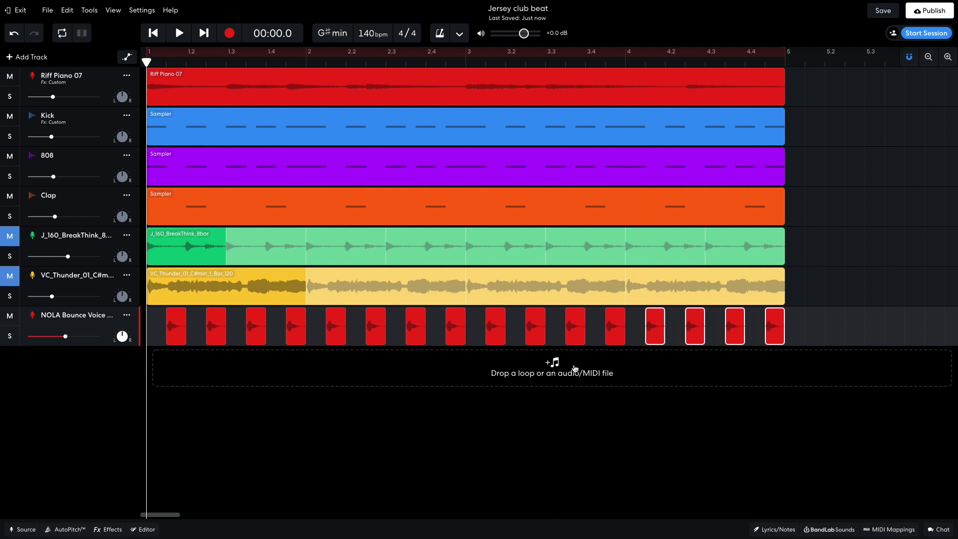
key("space")
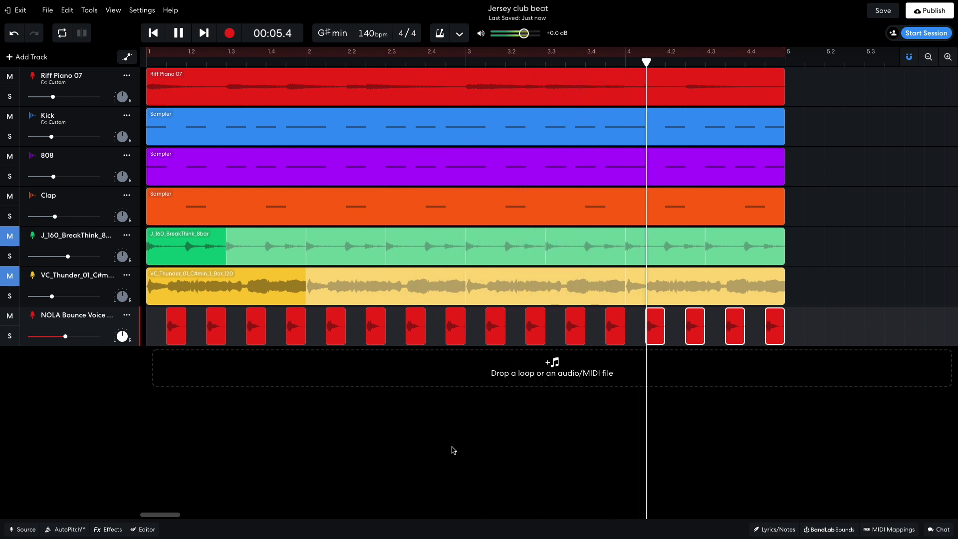
key("space")
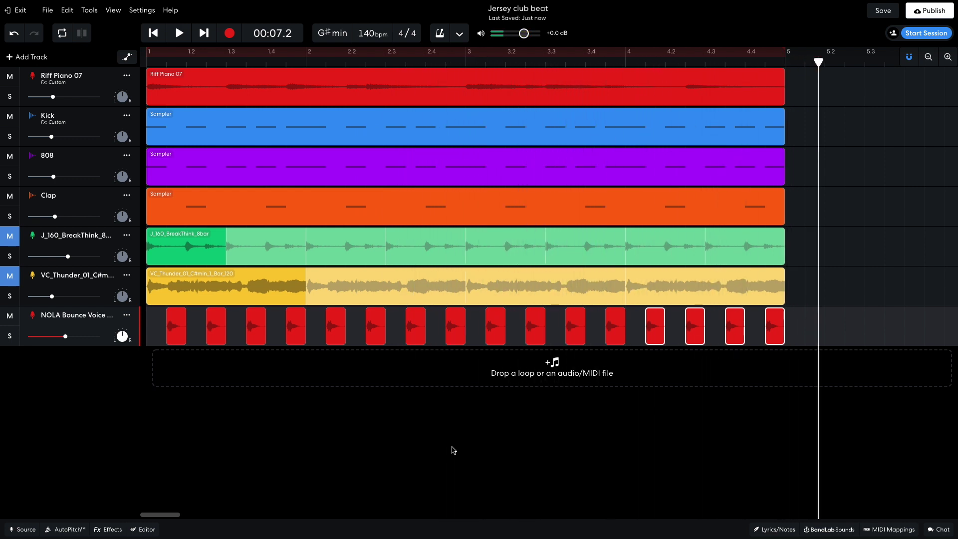
Add NOLA Bounce Voice 05 as a new track starting at bar 1 and play it back.
key("Home")
key("b")
left_click_drag(791, 338, 314, 366)
left_click_drag(398, 369, 271, 369)
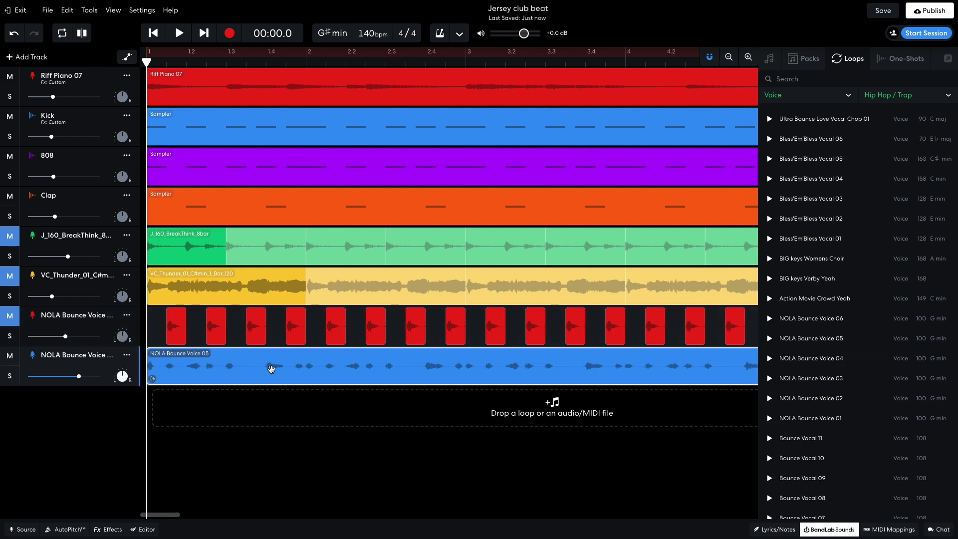
left_click(803, 527)
mouse_move(78, 376)
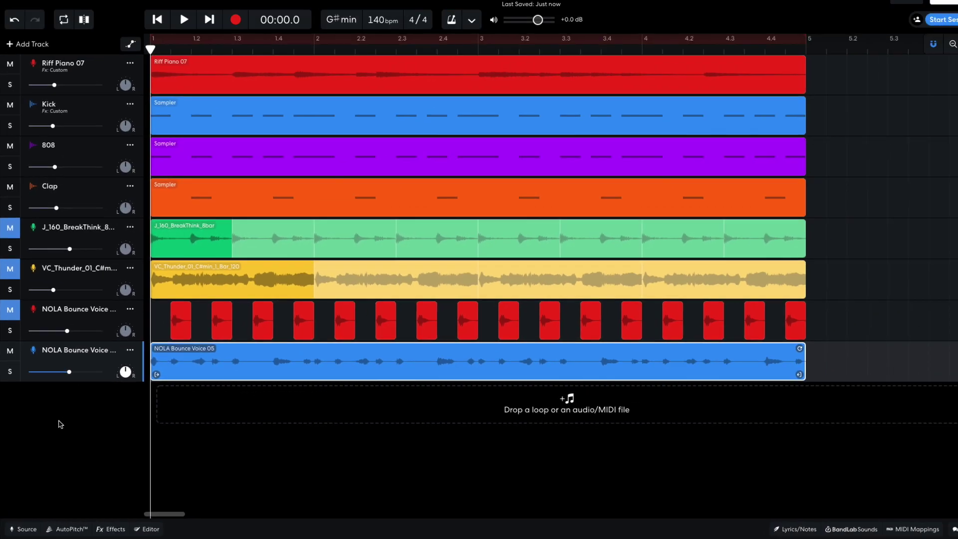
key("space")
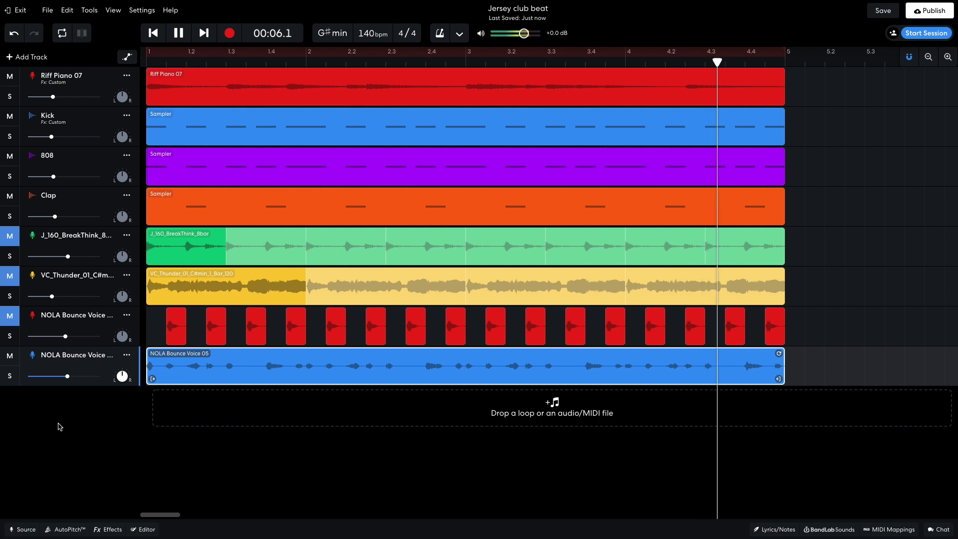
left_click(523, 467)
key("space")
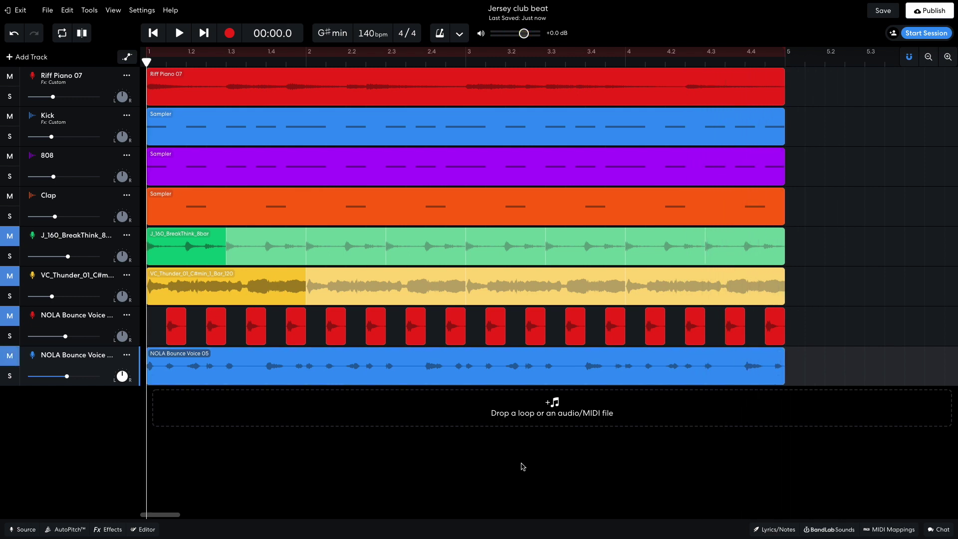
Clear the Voice instrument and genre filters in the loop library.
left_click(846, 529)
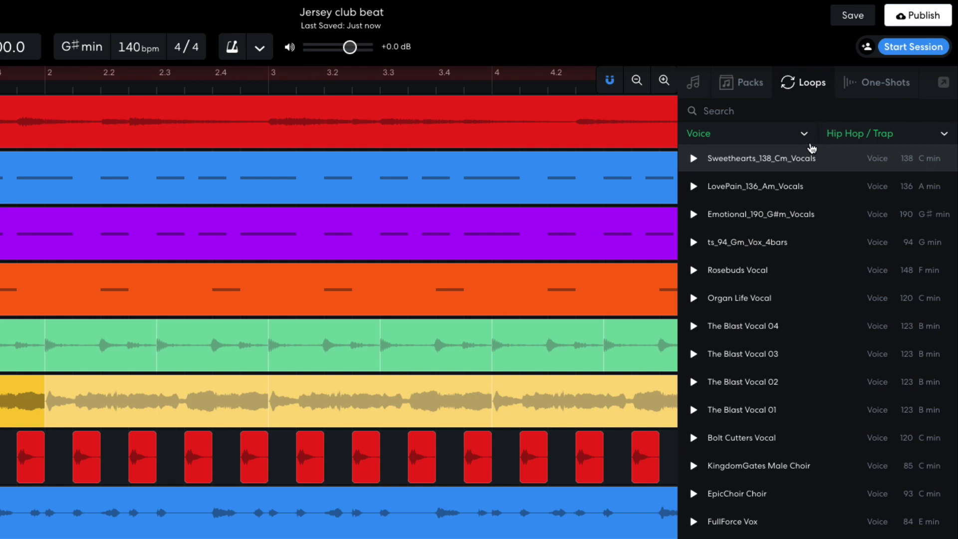
left_click(806, 135)
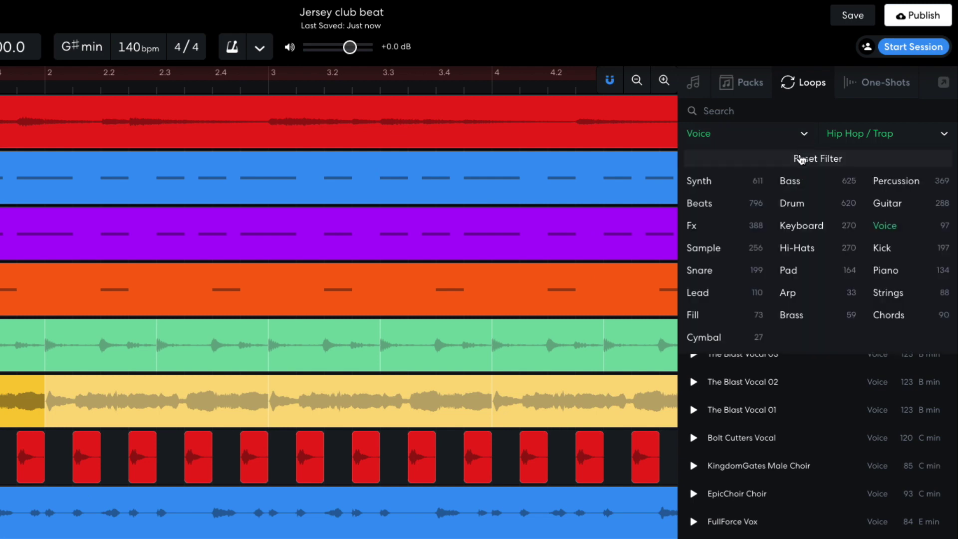
left_click(801, 159)
left_click(854, 135)
left_click(839, 158)
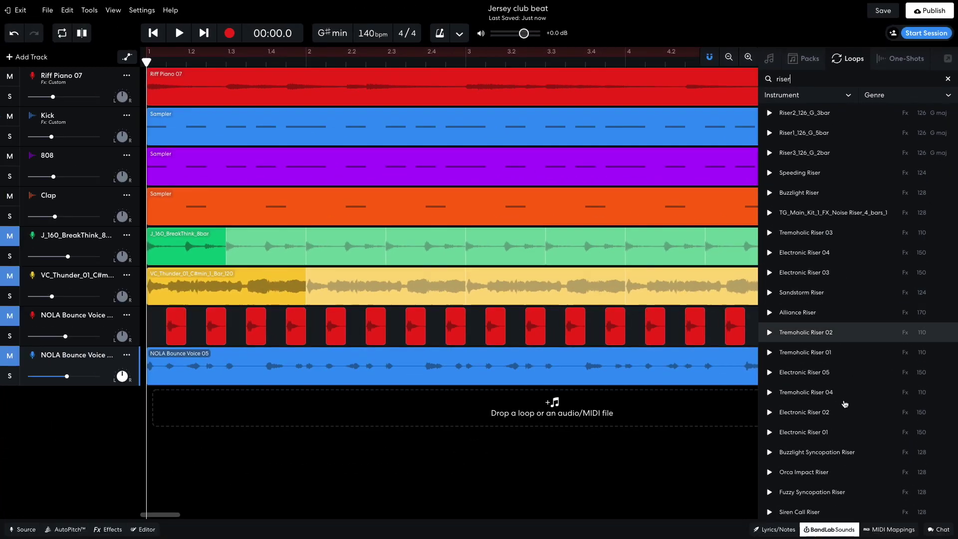
Add Trap Vol. 1 Riser 01 as a new track at bar 3 and play the arrangement.
scroll(841, 414, "down", 10)
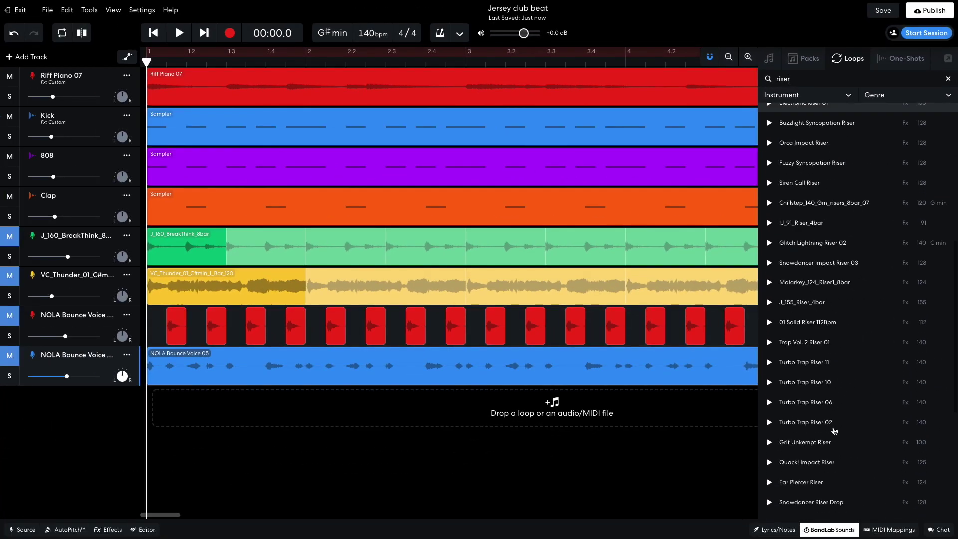
scroll(835, 431, "down", 10)
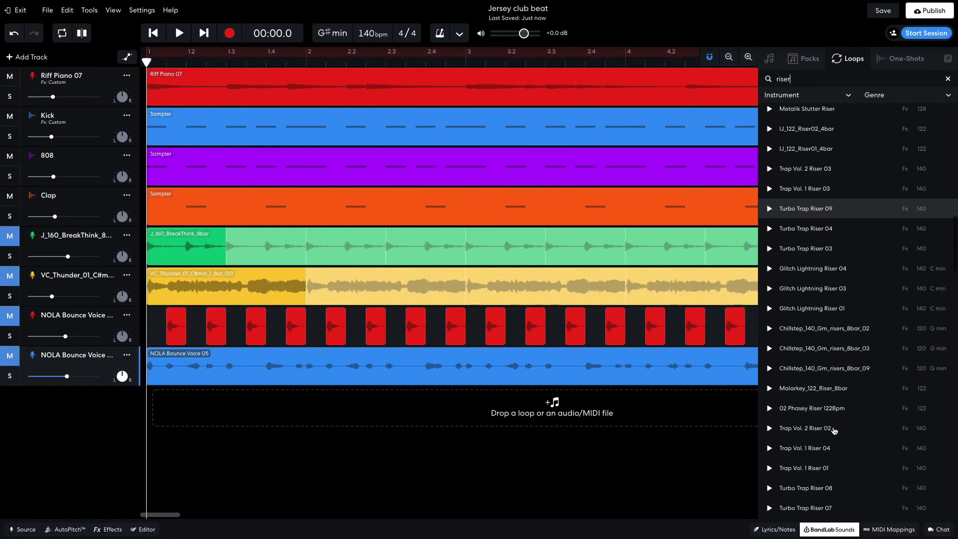
scroll(835, 430, "down", 3)
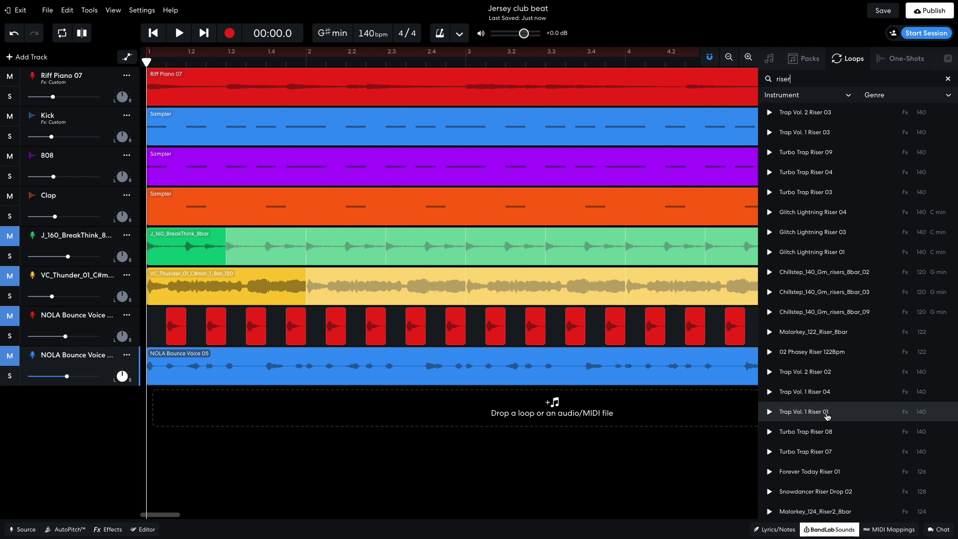
left_click_drag(828, 417, 515, 416)
left_click(820, 529)
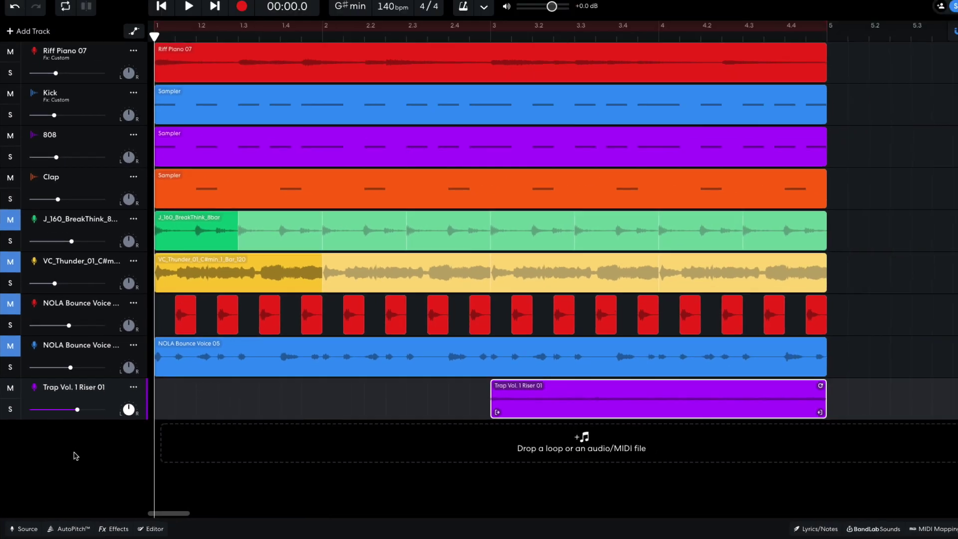
key("space")
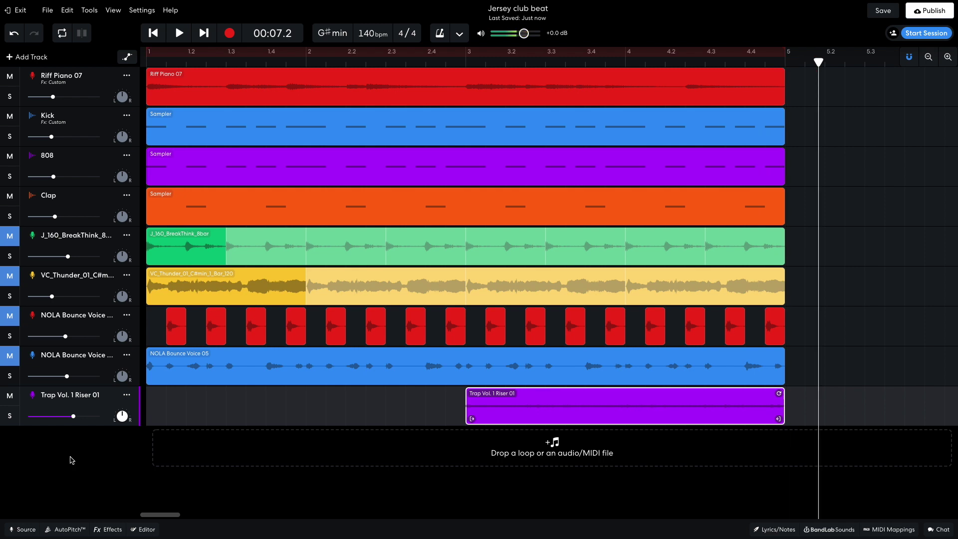
Add Trap Essentials Fills 03 as a new track starting at bar 4 and play it.
left_click(606, 487)
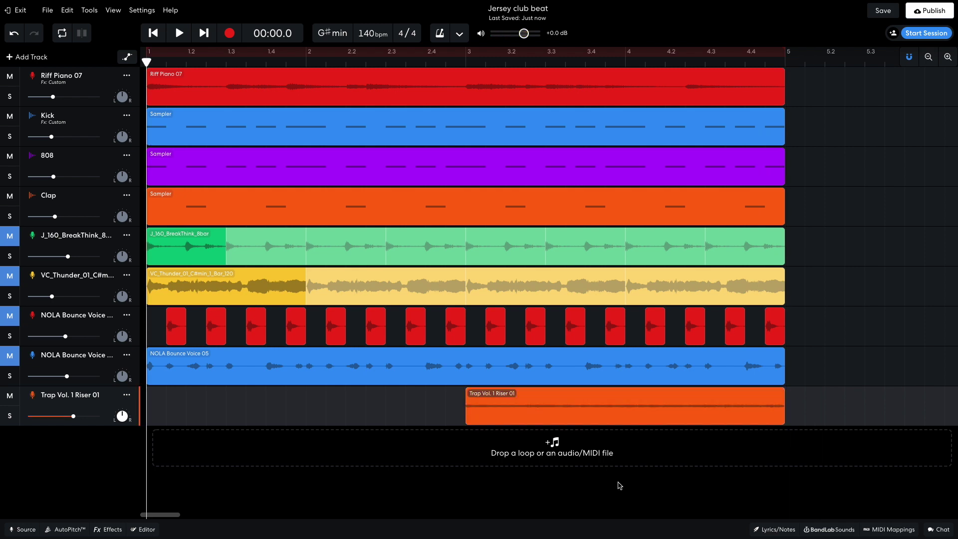
left_click(812, 528)
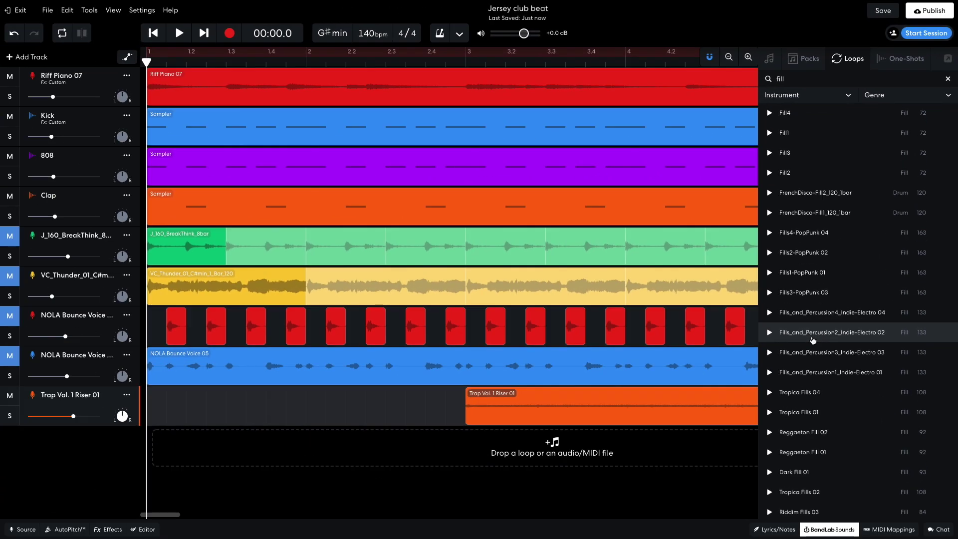
scroll(755, 478, "down", 2)
scroll(814, 341, "down", 5)
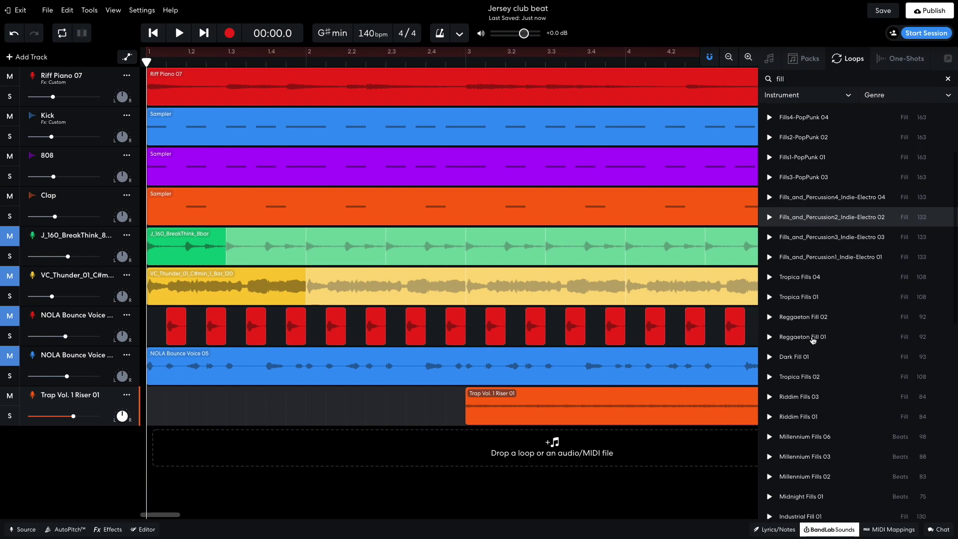
left_click_drag(813, 453, 660, 454)
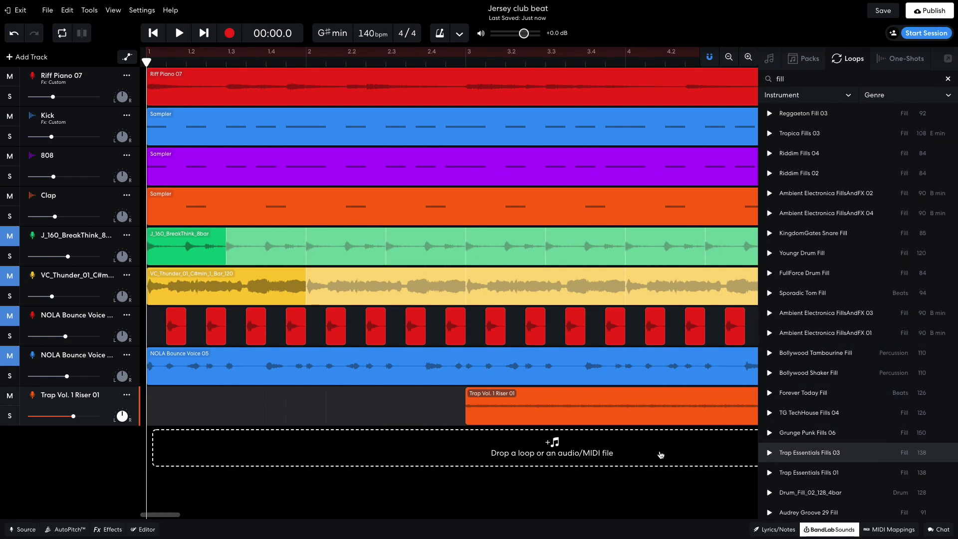
left_click(828, 531)
left_click_drag(745, 456, 717, 455)
key("space")
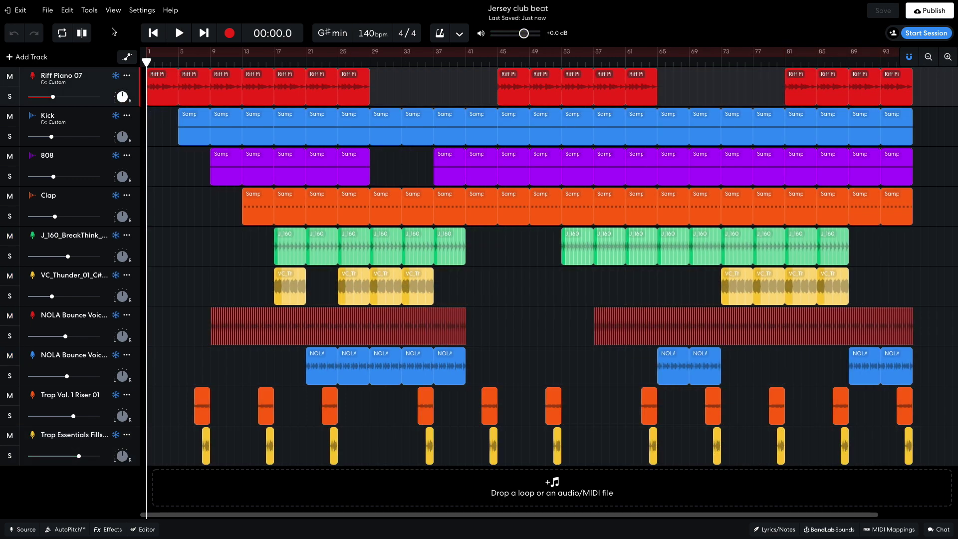
Play back the full ten-track Jersey club arrangement running to about bar 90.
key("space")
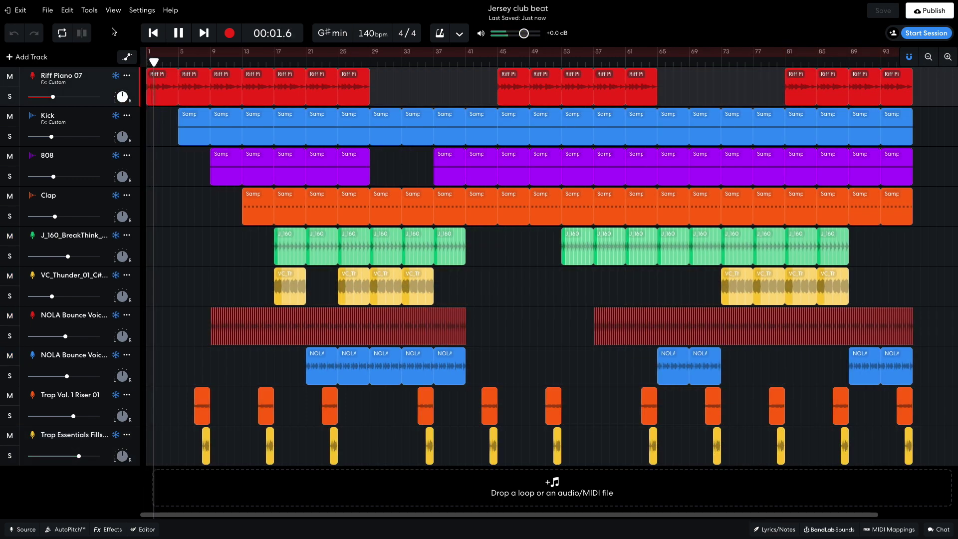